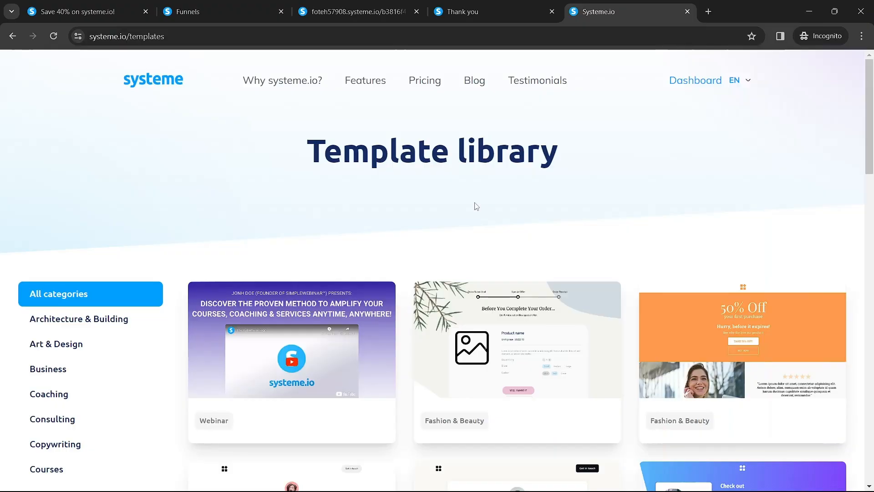
Step: Scroll down and back up through the systeme.io template library
scroll(475, 207, "down", 20)
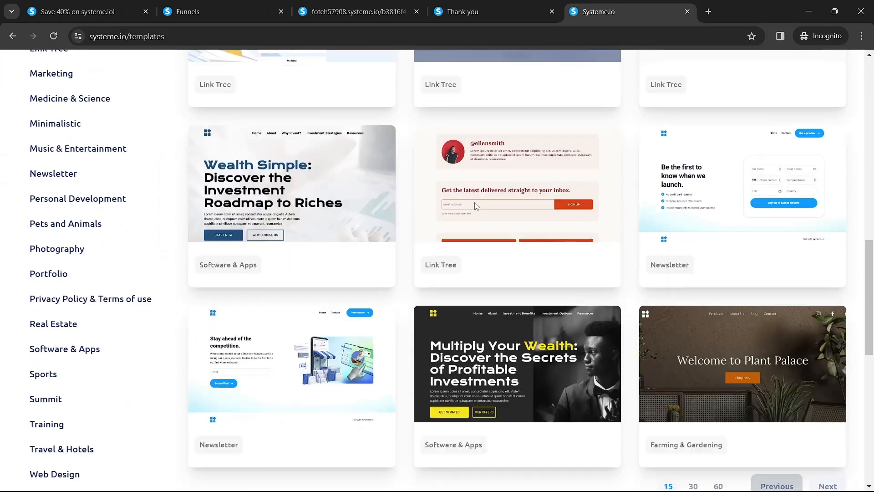
scroll(475, 206, "down", 3)
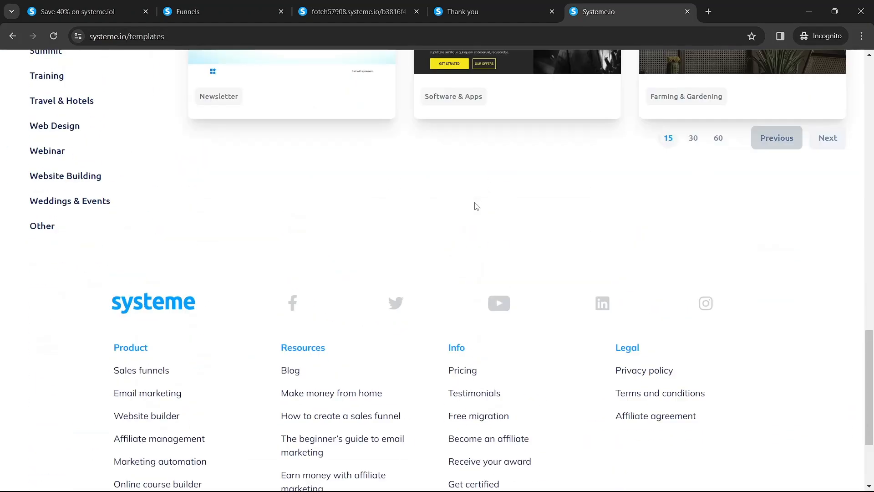
scroll(476, 206, "up", 12)
scroll(476, 206, "up", 10)
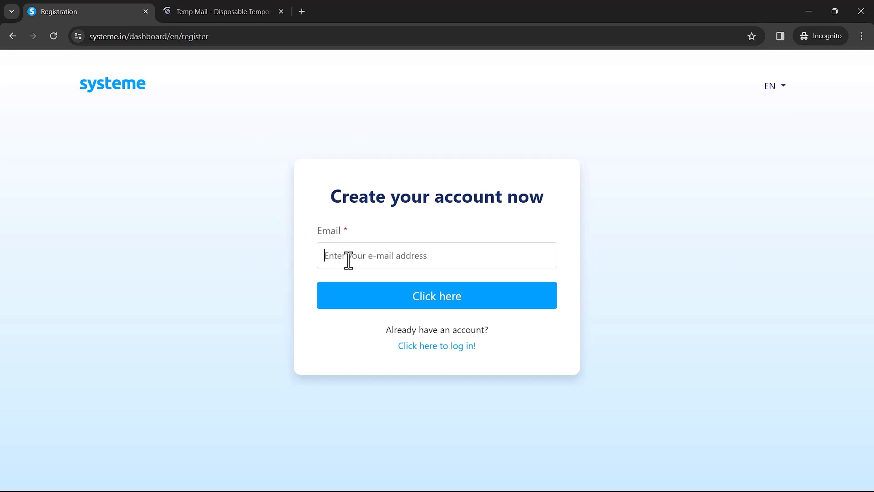
Step: Register with the account e-mail and follow the confirmation link from the Gmail inbox
key("ctrl+v")
left_click(358, 298)
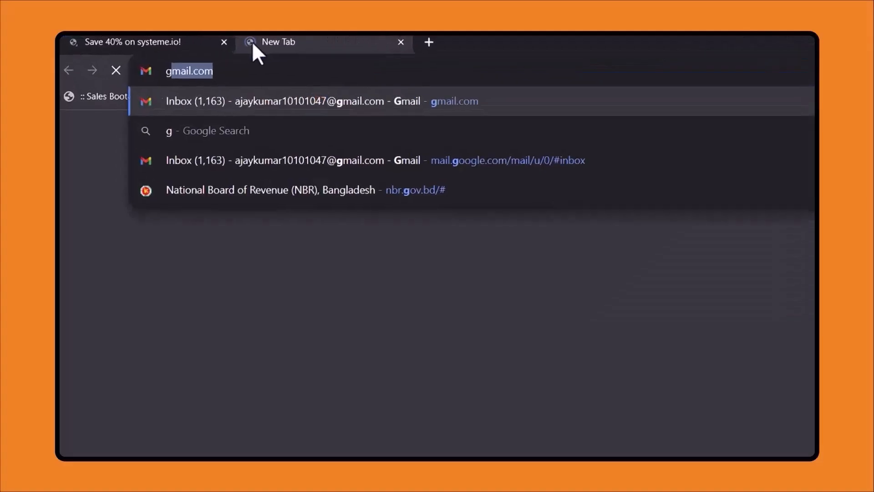
key("Return")
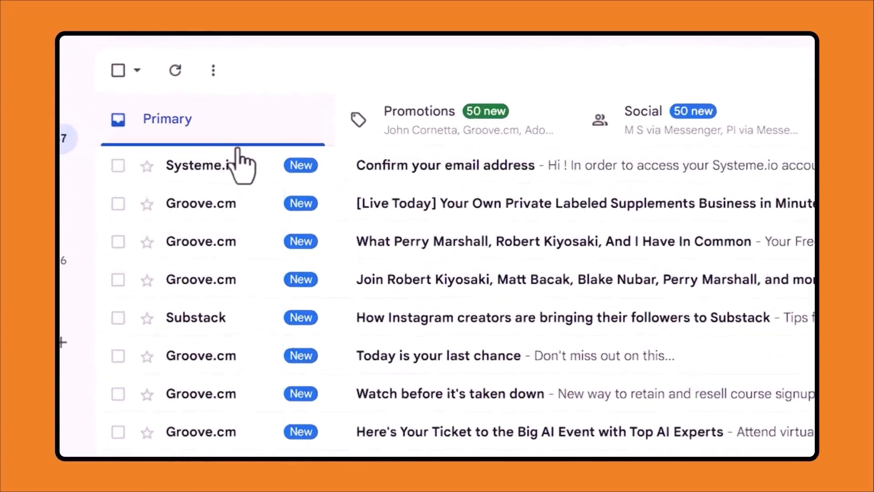
left_click(248, 173)
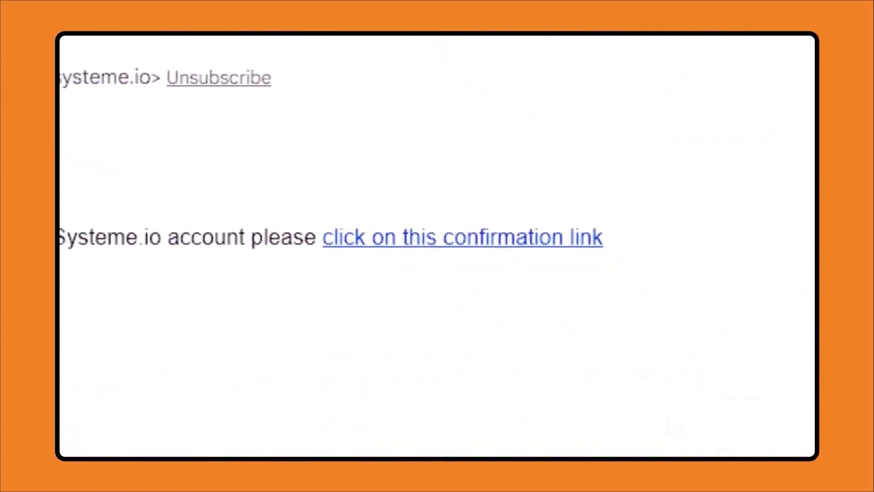
left_click(453, 235)
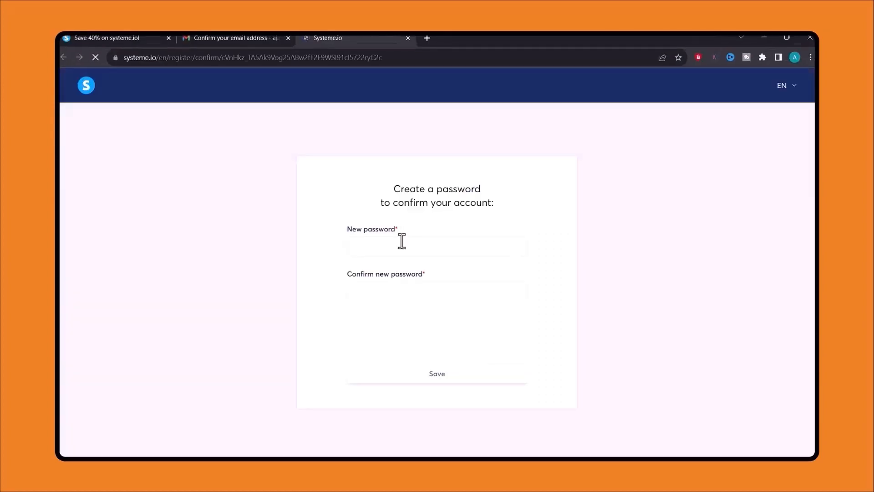
Step: Enter the new password in both fields and pass the reCAPTCHA check
left_click(402, 242)
key("ctrl+v")
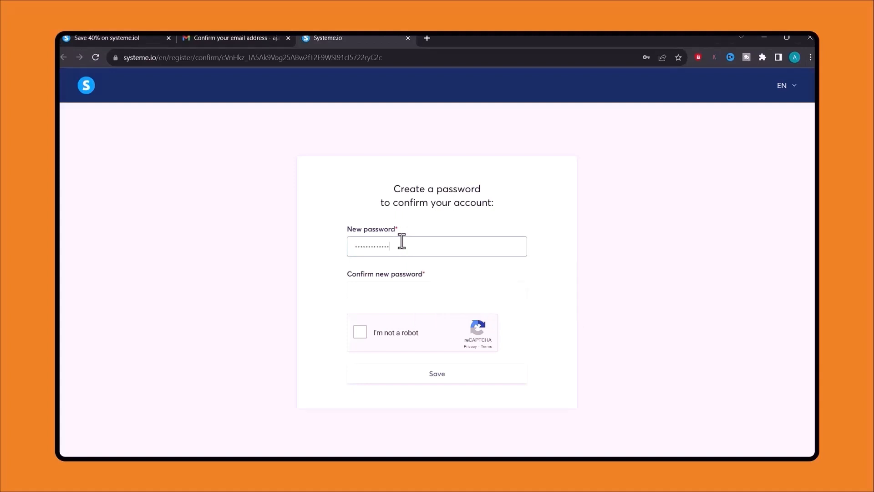
left_click(399, 293)
type("••")
left_click(360, 332)
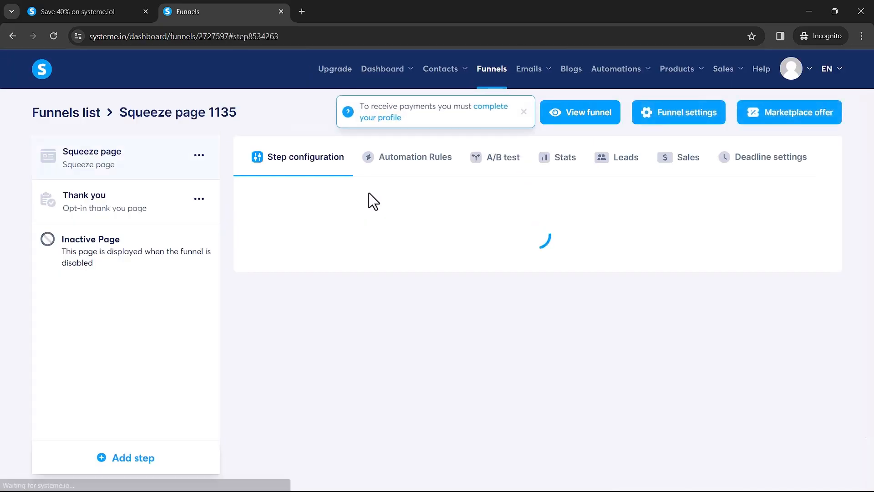
Step: Dismiss the payment profile notice and preview the live squeeze and thank-you pages
left_click(524, 111)
scroll(71, 175, "up", 5)
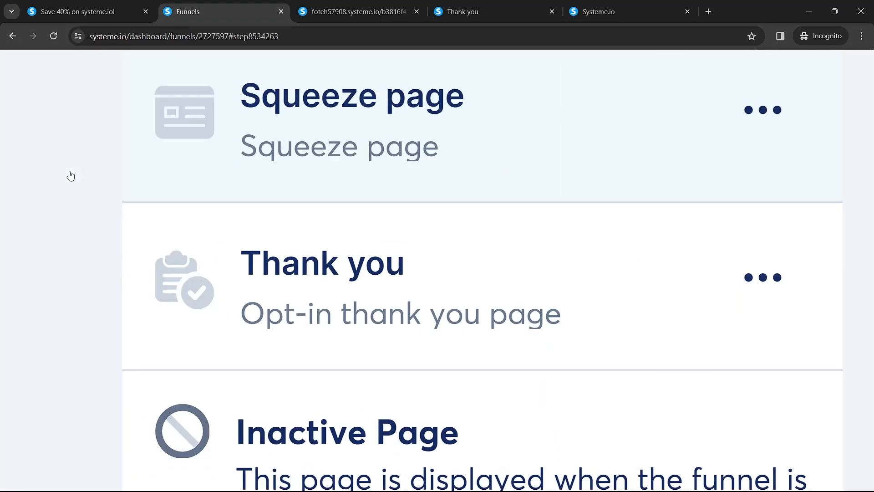
scroll(215, 143, "up", 2)
scroll(191, 178, "down", 3)
scroll(182, 280, "down", 3)
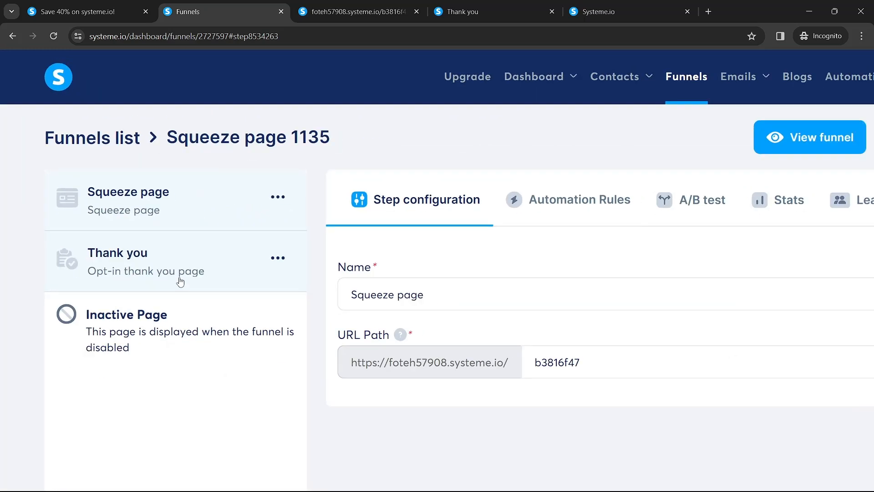
left_click(342, 9)
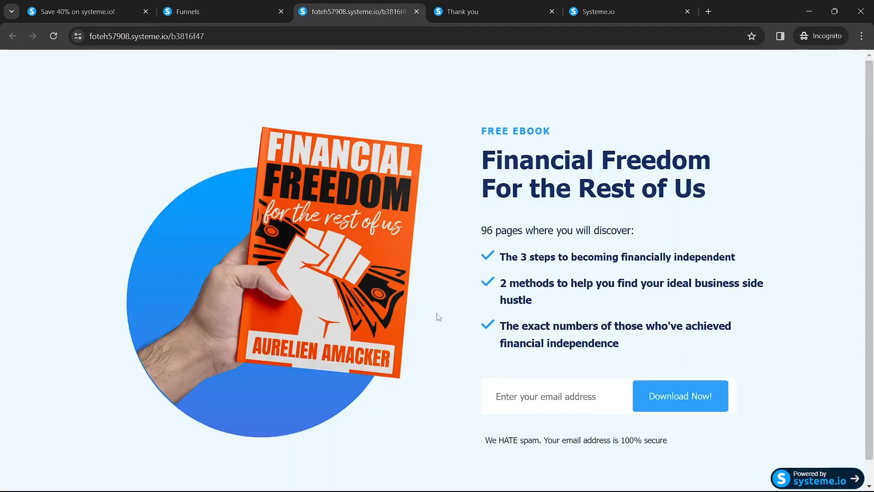
scroll(436, 316, "down", 1)
left_click(526, 369)
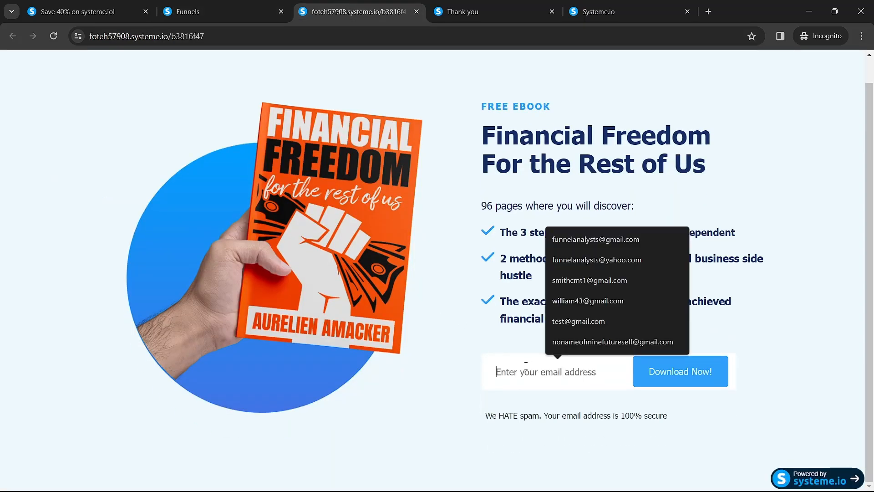
left_click(470, 10)
left_click(229, 11)
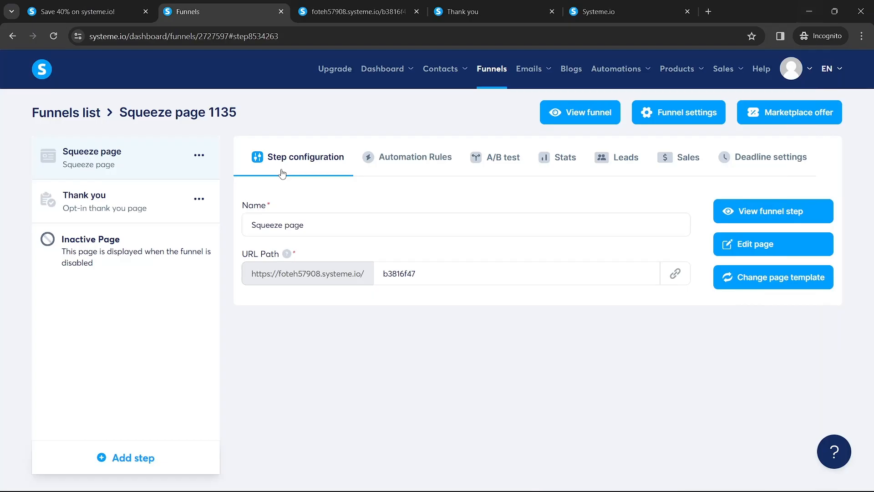
Step: Change the squeeze page URL path to lead-magnet and open the page in the editor
scroll(70, 175, "up", 5)
scroll(215, 144, "up", 2)
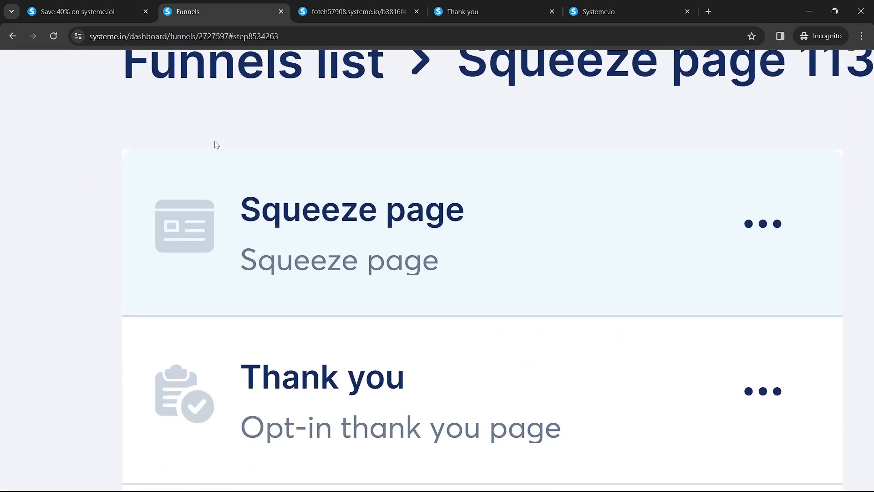
scroll(171, 219, "down", 3)
scroll(181, 282, "down", 3)
scroll(206, 84, "down", 2)
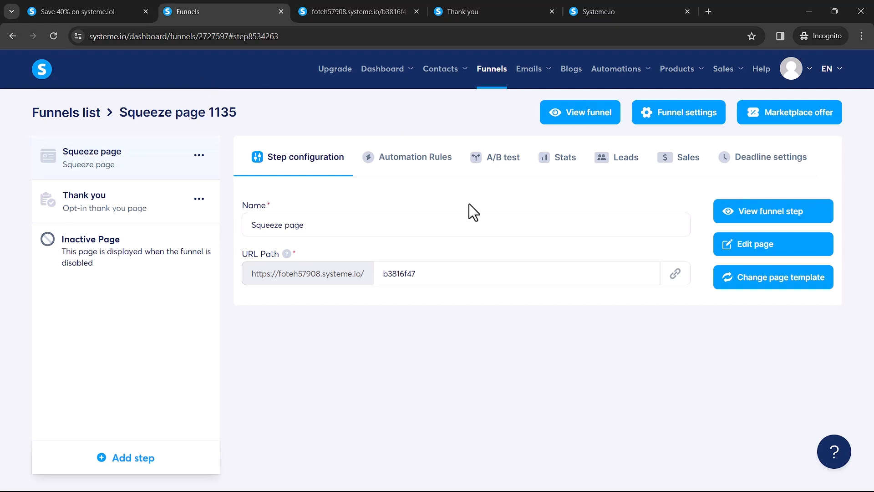
double_click(396, 277)
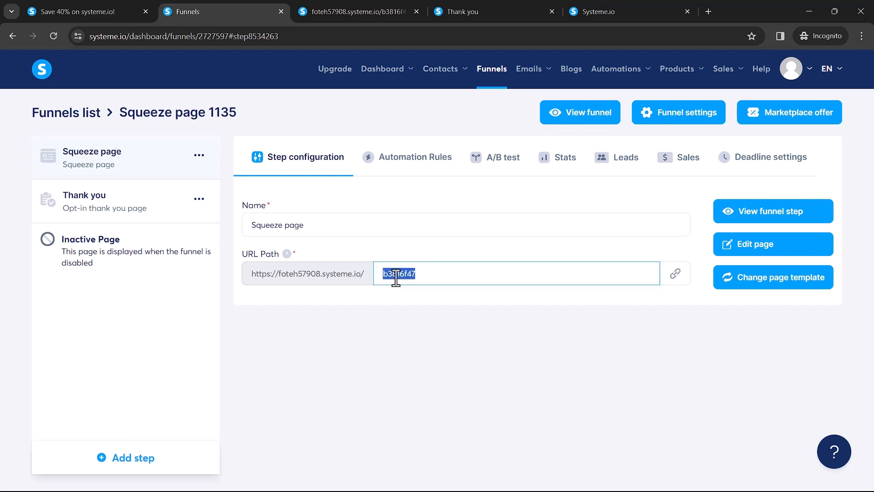
type("lead-magnet")
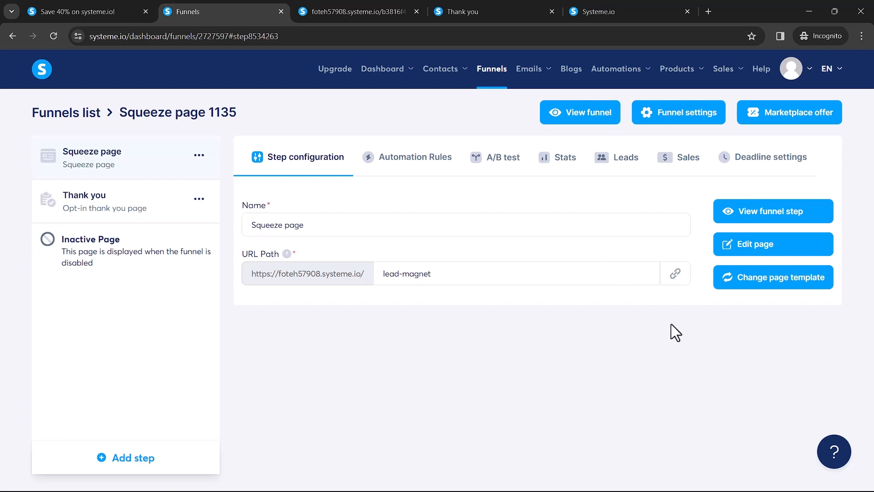
left_click(726, 248)
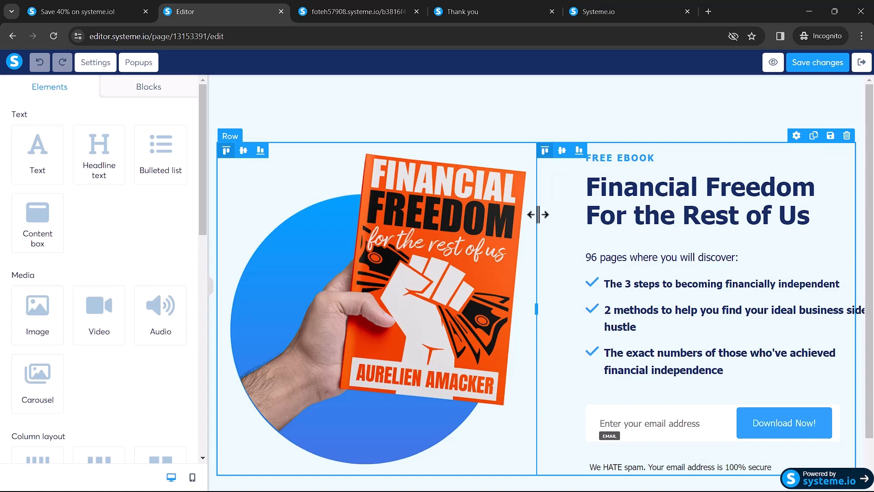
Step: Replace the book cover image with a newly uploaded image file
left_click(391, 271)
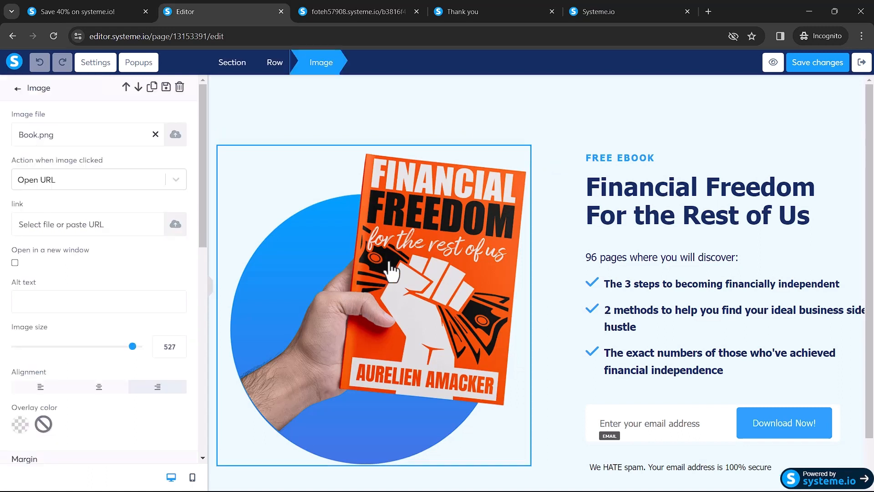
left_click(175, 135)
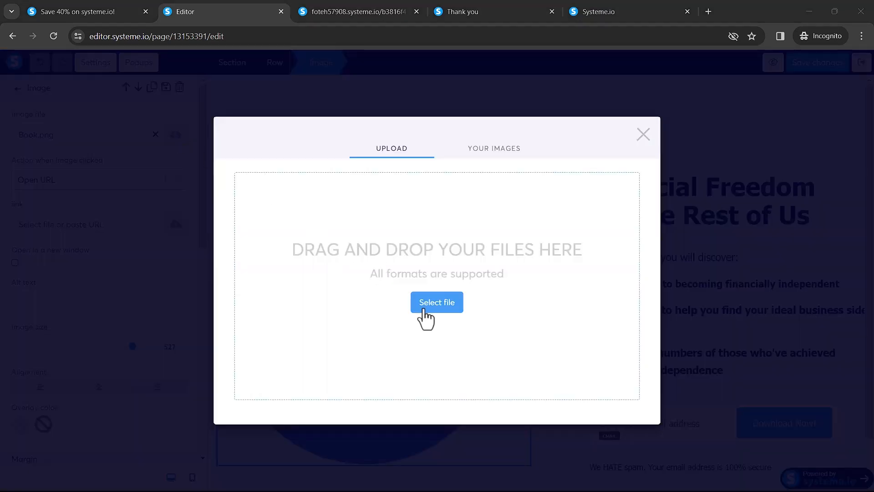
left_click(424, 310)
double_click(152, 111)
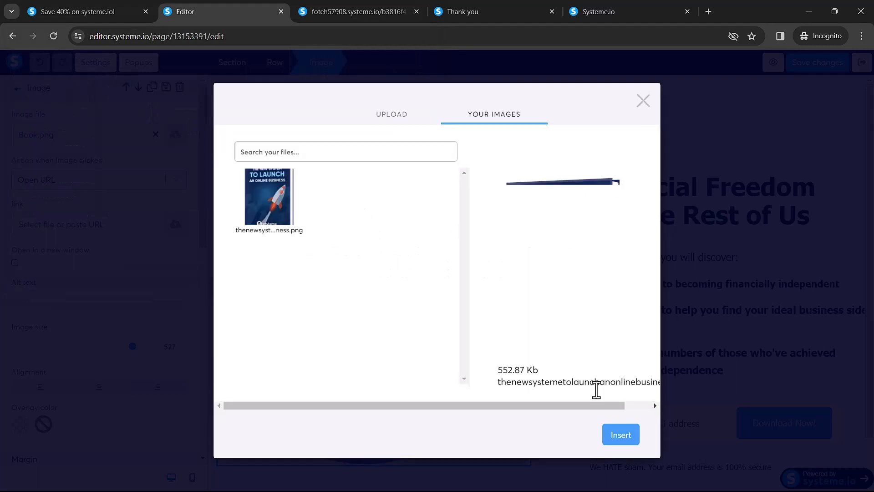
left_click(618, 435)
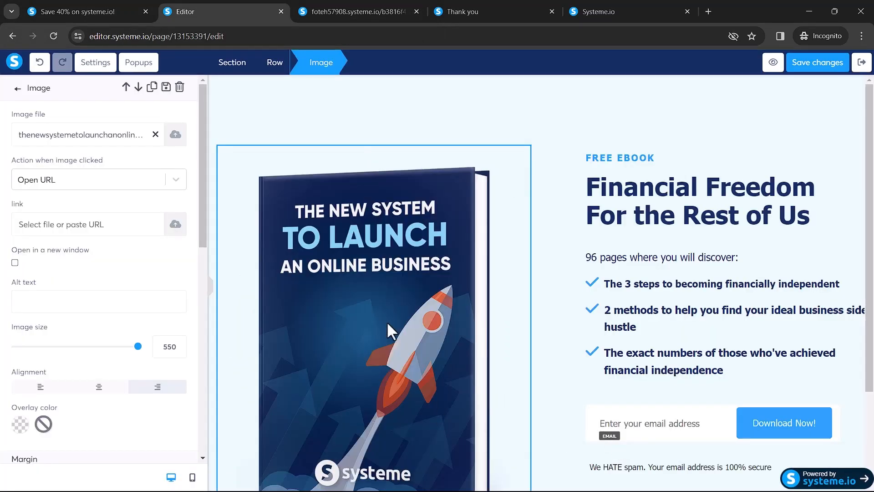
Step: Shrink the ebook cover image to size 426 with the Image size slider
scroll(103, 241, "down", 2)
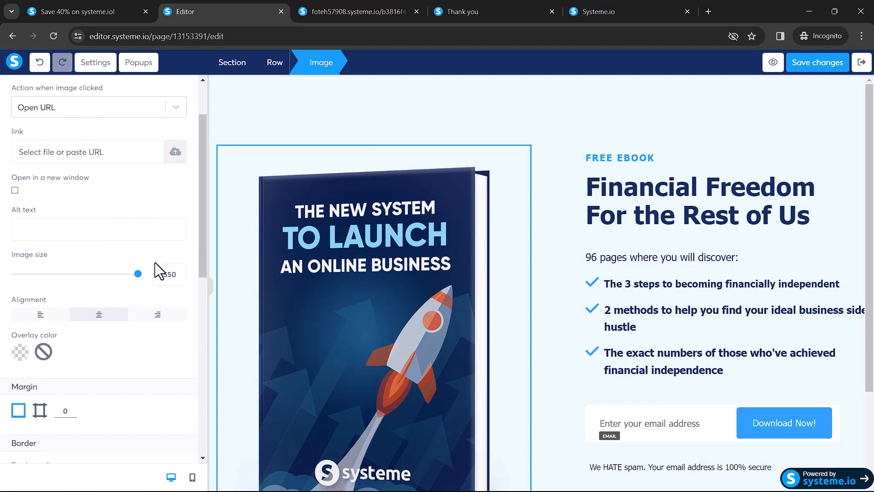
left_click_drag(136, 279, 112, 297)
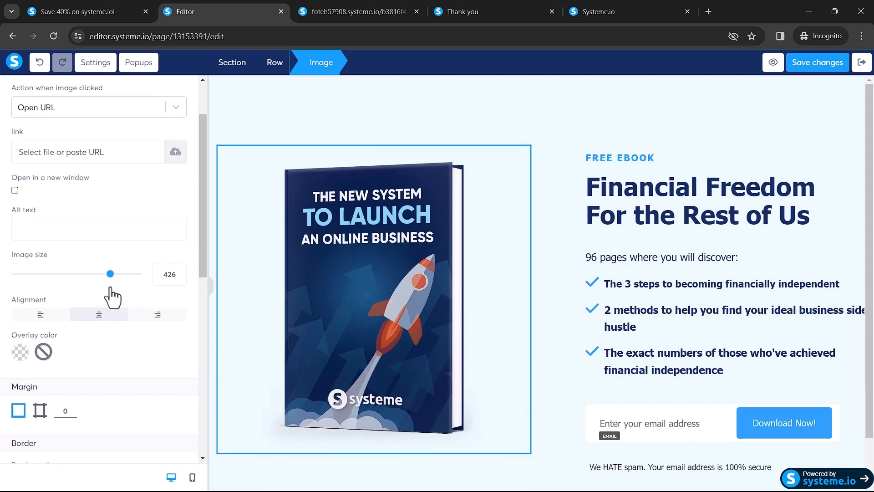
scroll(74, 263, "down", 3)
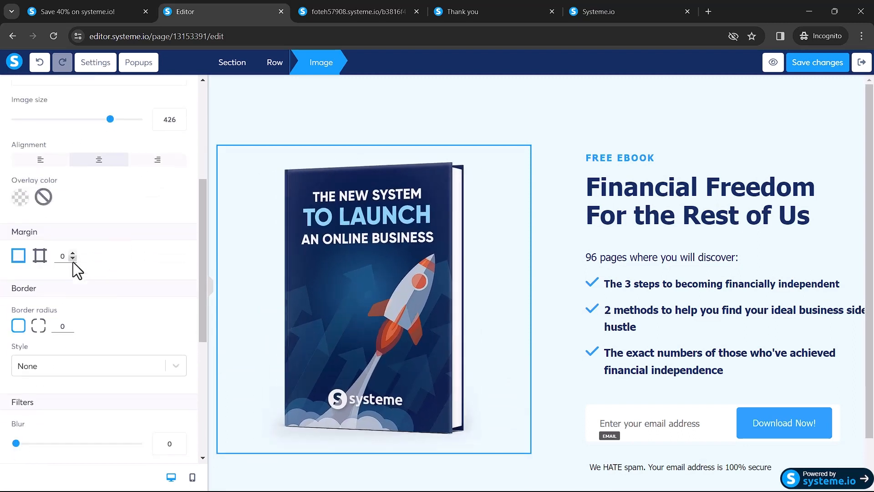
scroll(73, 261, "down", 3)
scroll(73, 261, "up", 10)
left_click(649, 176)
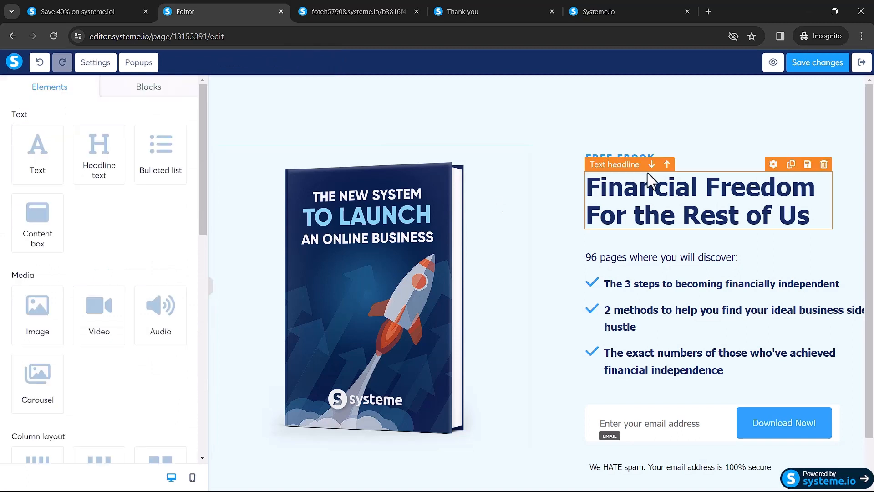
Step: Replace the 'Financial Freedom For the Rest of Us' headline with 'The new system to launch an online business'
double_click(663, 180)
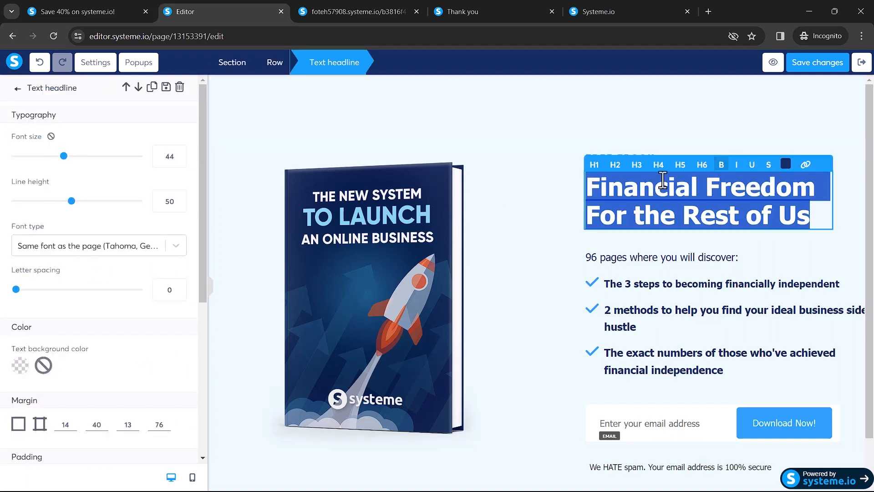
type("The ")
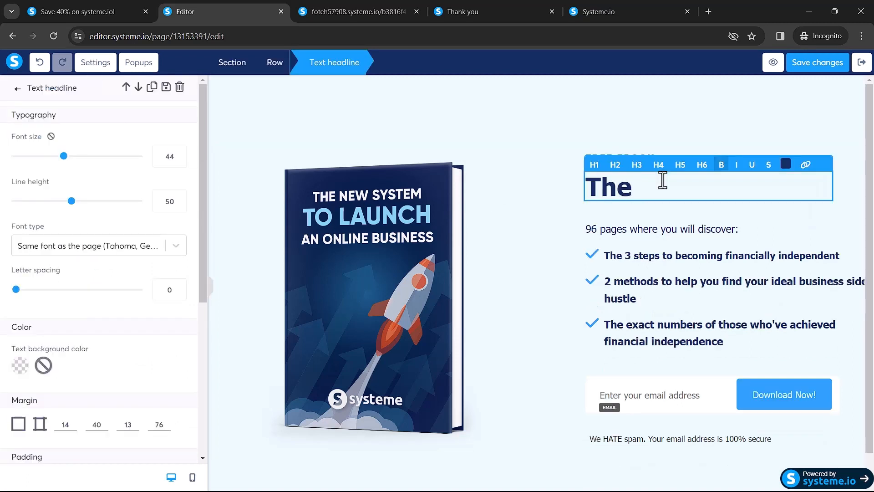
type("new system to launch an online busi")
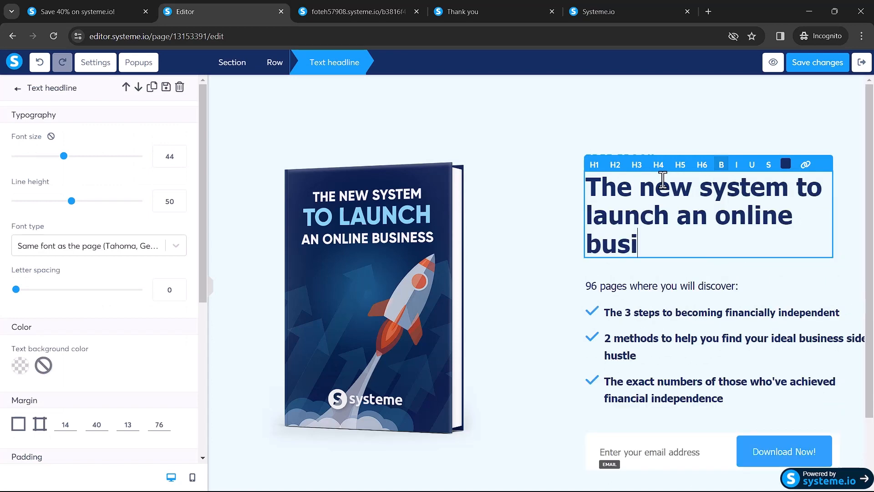
type("ness")
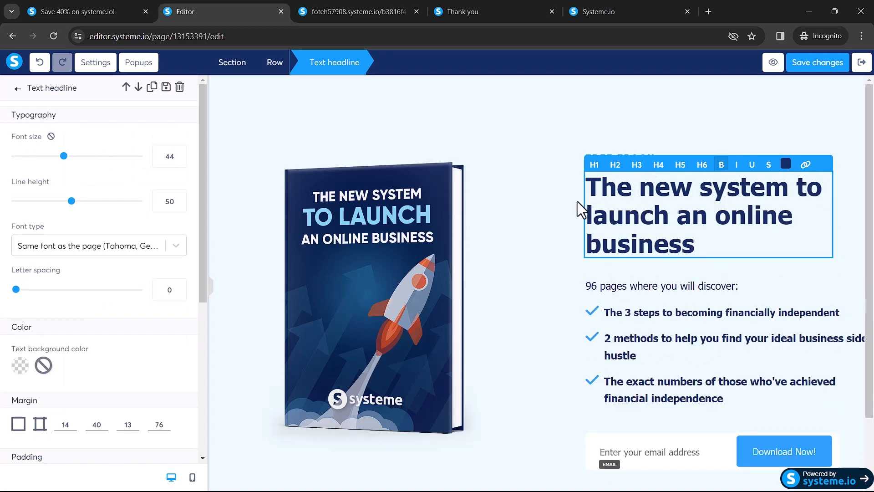
left_click(550, 211)
scroll(550, 211, "down", 2)
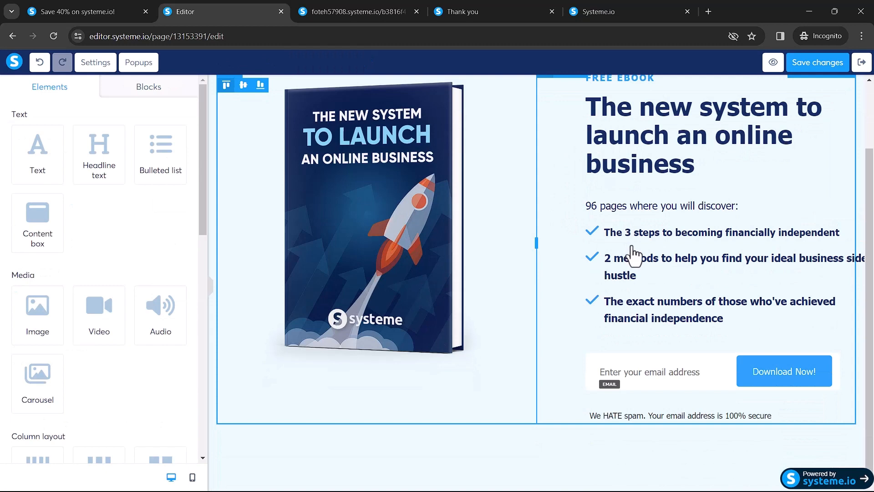
left_click(632, 247)
left_click(649, 240)
Step: Overwrite the first bullet's financial-independence line with 'Write down whatever you want to write'
triple_click(664, 246)
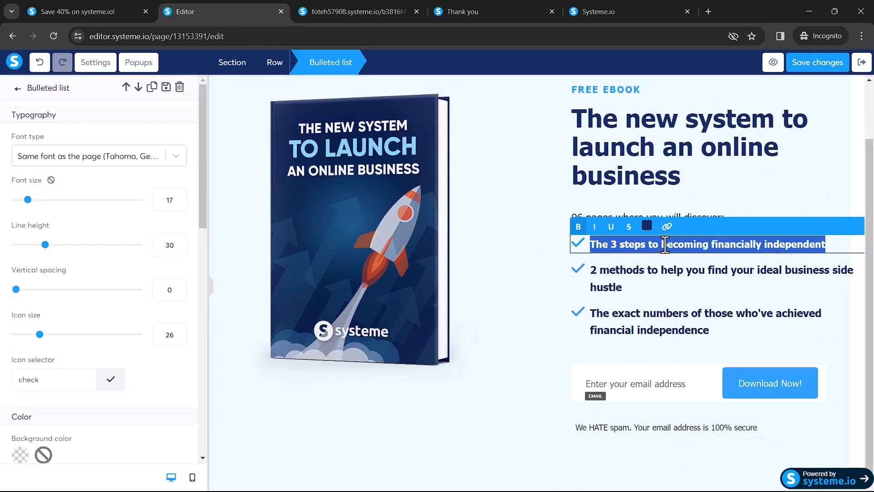
type("Writ")
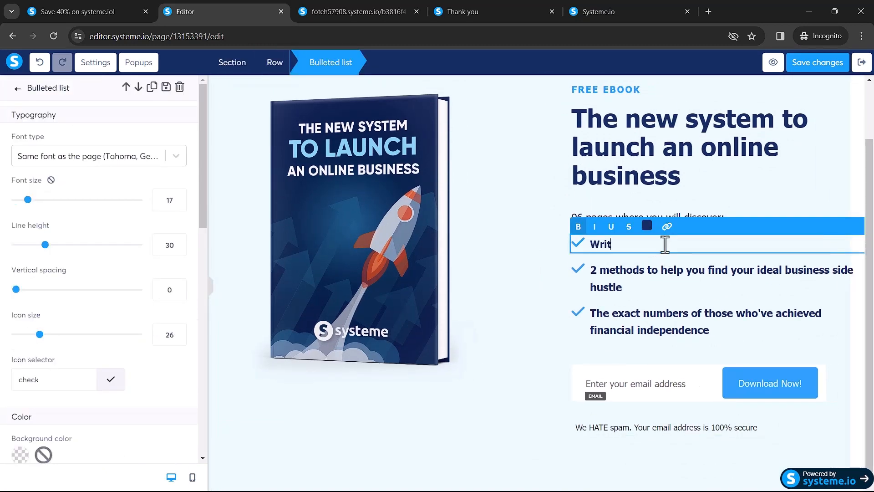
type("e down whatever you want to write")
left_click(514, 190)
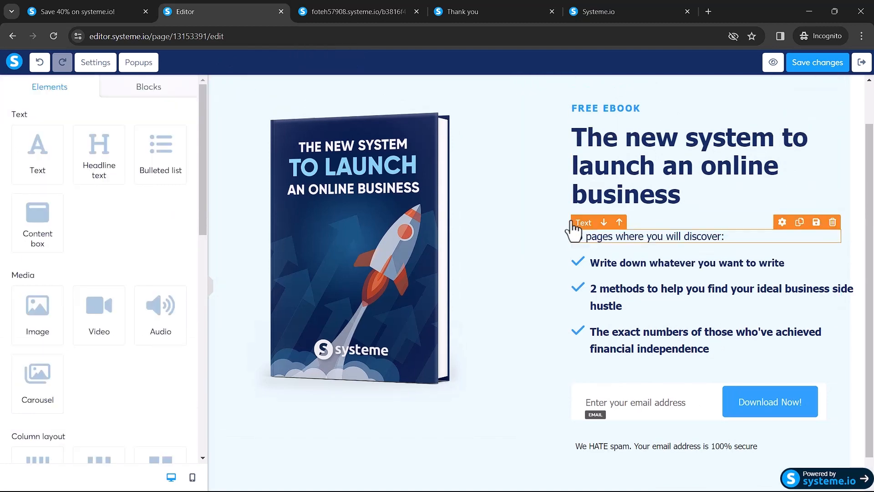
scroll(572, 230, "down", 2)
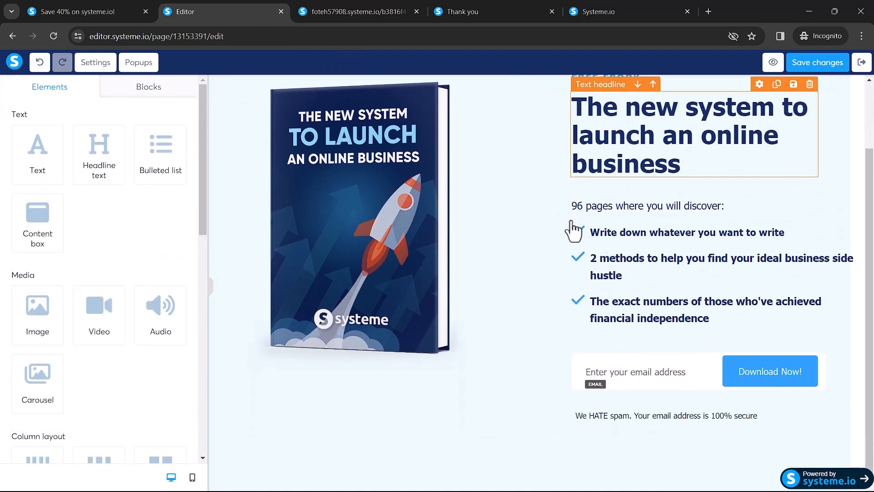
Step: Change the Download Now! button's text to 'Get Instant Acess' in its Typography settings
left_click(757, 381)
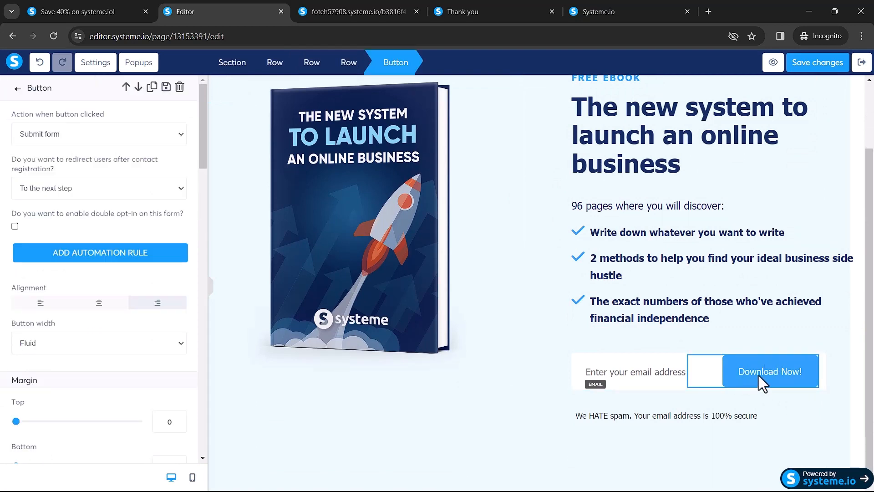
scroll(159, 358, "down", 7)
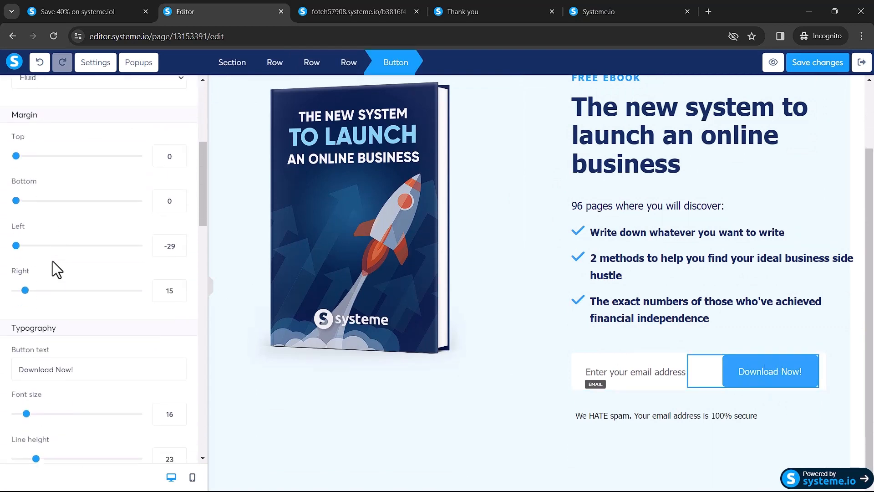
left_click_drag(82, 313, 1, 304)
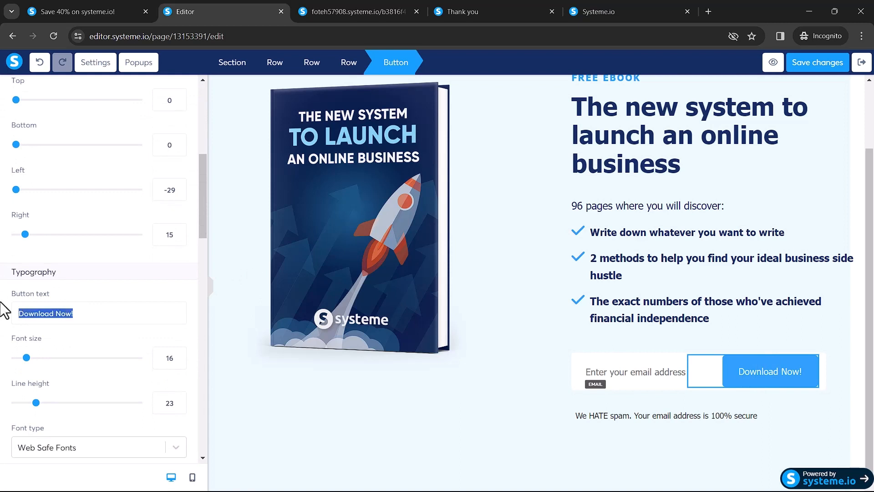
type("Ins")
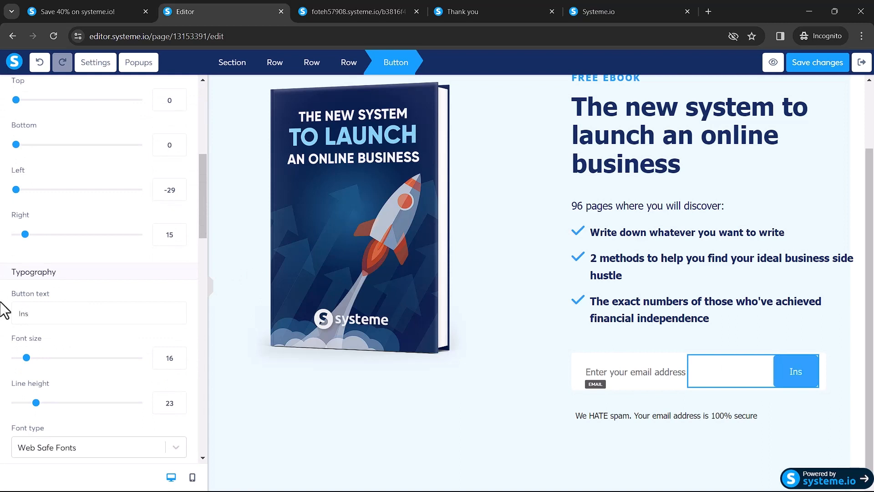
type("tacnt")
key("BackSpace")
key("BackSpace")
key("BackSpace")
key("BackSpace")
key("BackSpace")
key("BackSpace")
key("BackSpace")
key("BackSpace")
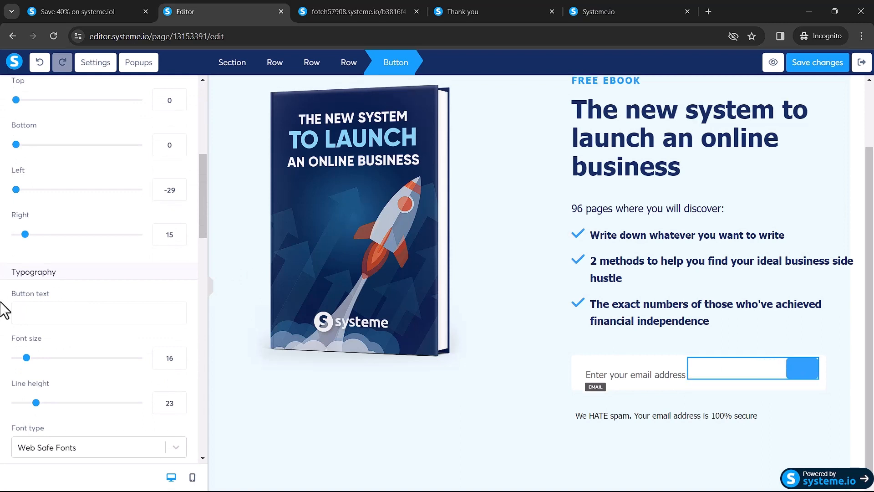
type("Get Instant ")
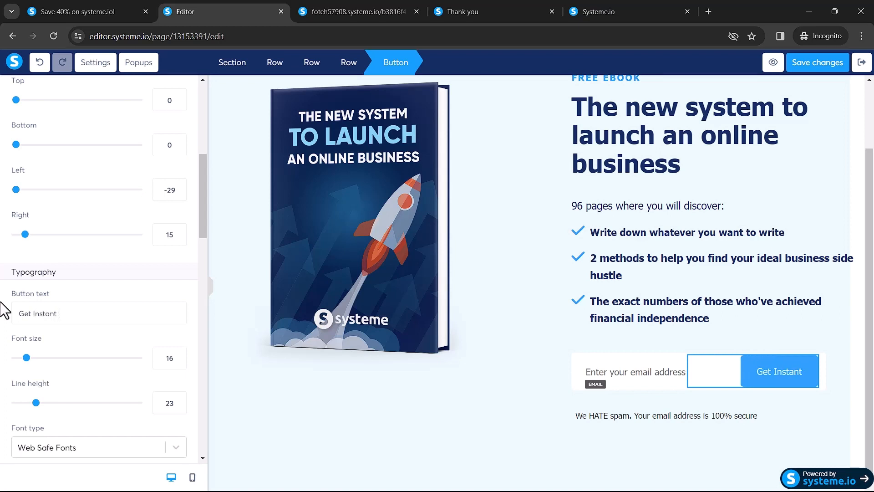
type("Acess")
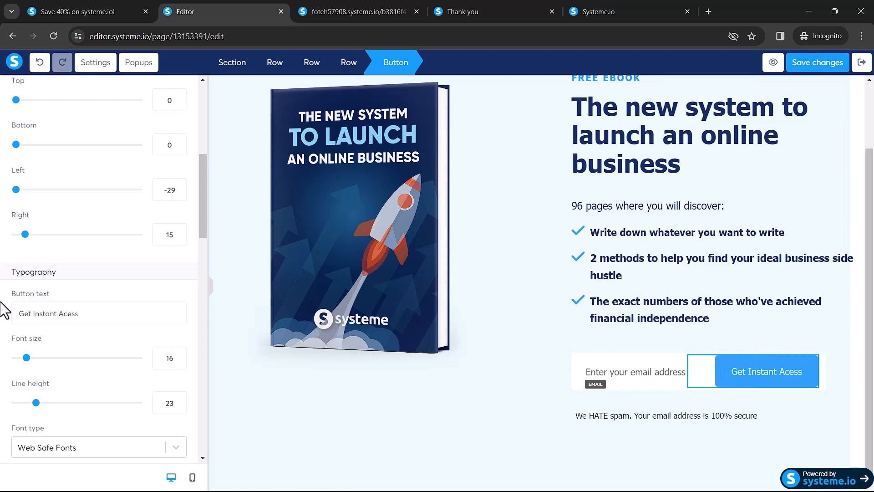
left_click(663, 373)
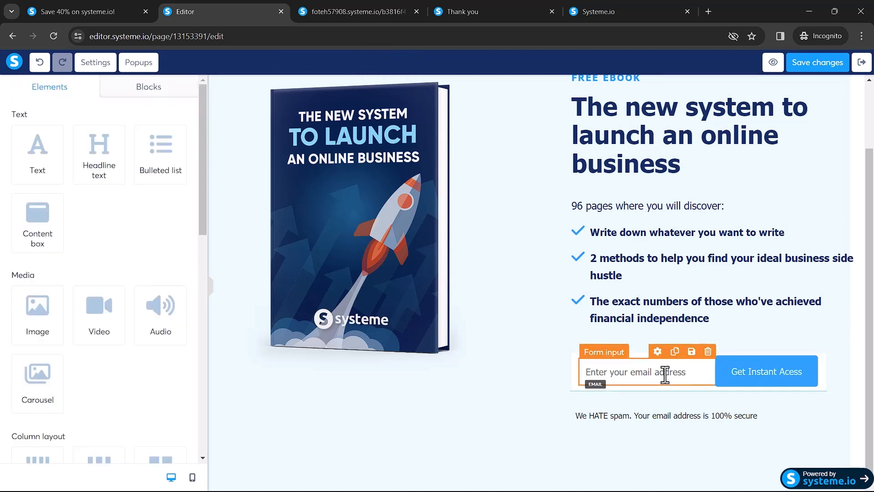
Step: Save the squeeze page edits and exit the editor to the funnel step configuration
left_click(729, 367)
left_click(746, 376)
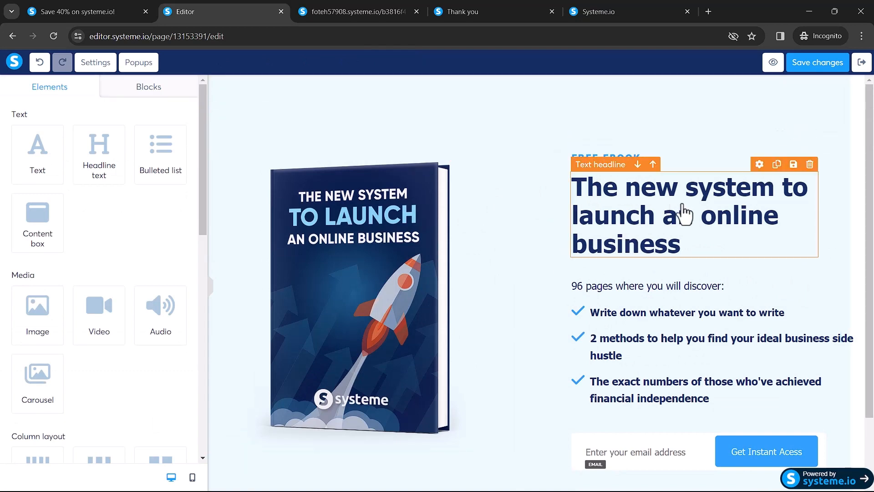
left_click(823, 63)
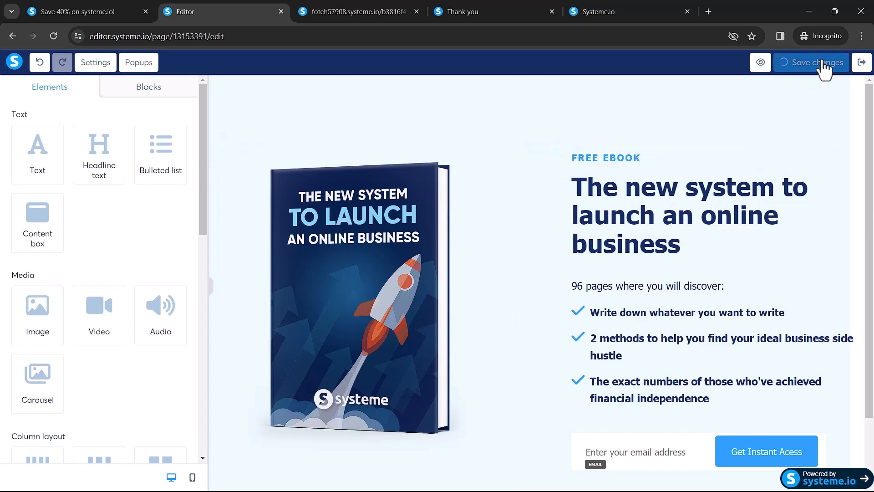
left_click(861, 62)
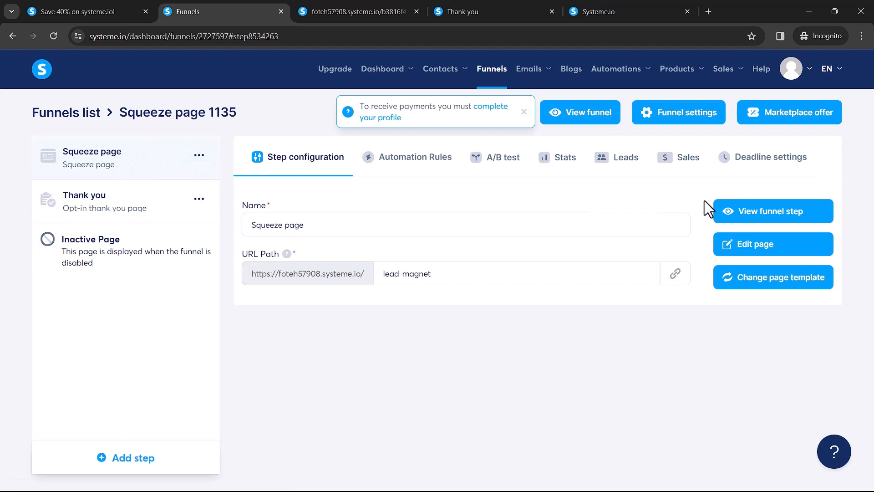
Step: Preview the live squeeze page and test its email field
left_click(759, 214)
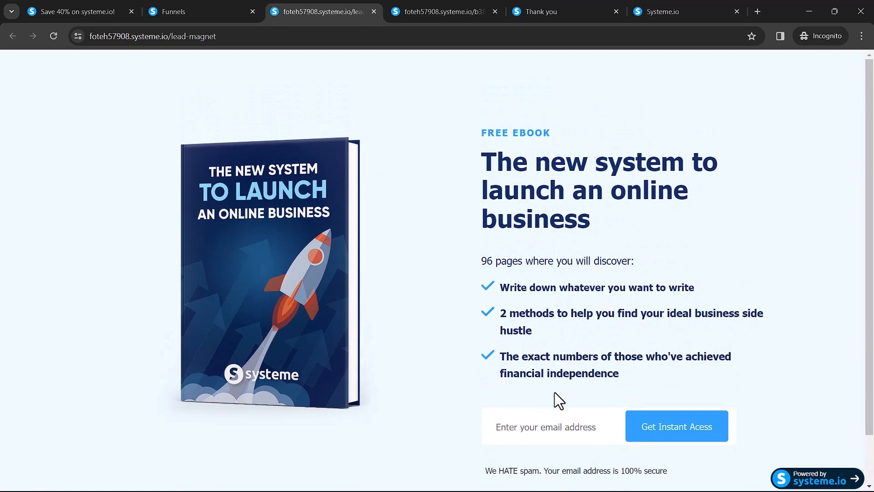
left_click(542, 427)
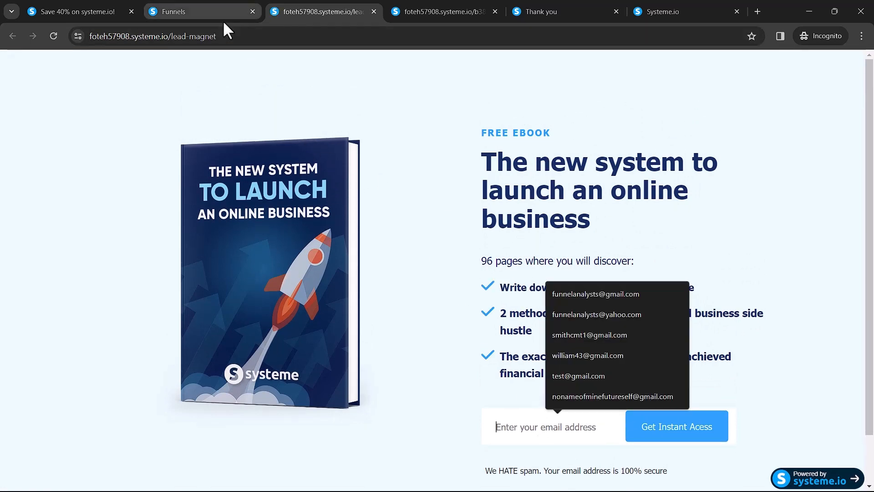
left_click(204, 9)
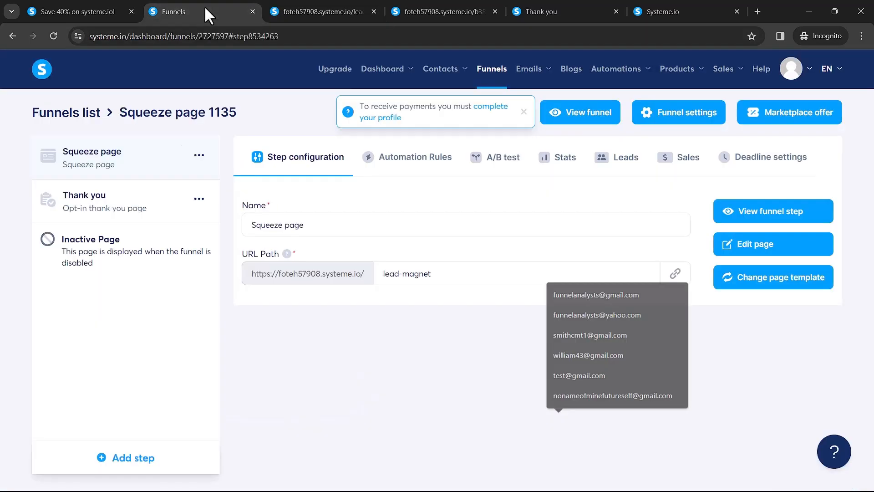
Step: Set the Thank you step's URL path to thank-you
left_click(115, 202)
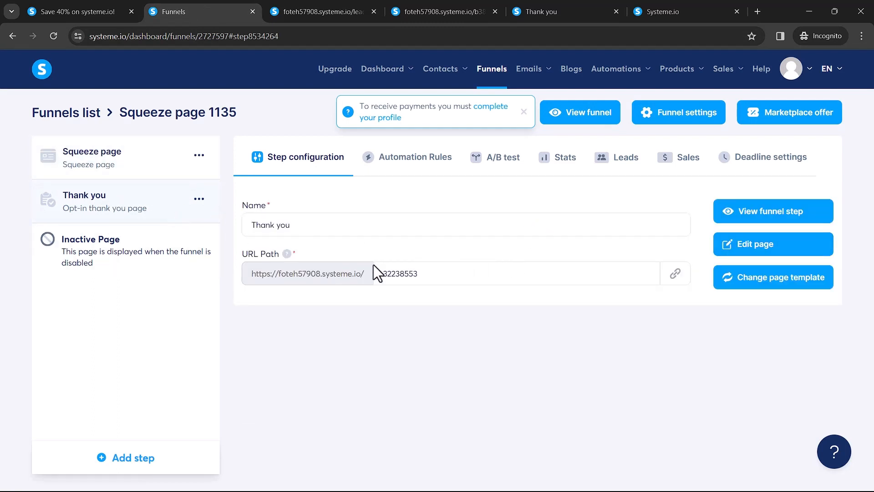
double_click(446, 275)
type("thank-you")
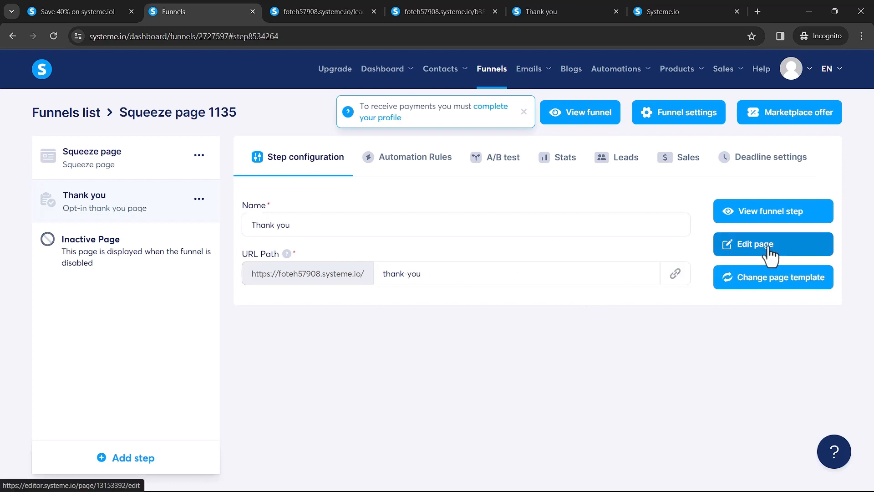
Step: Change the thank-you page headline to 'Thank you!'
left_click(790, 255)
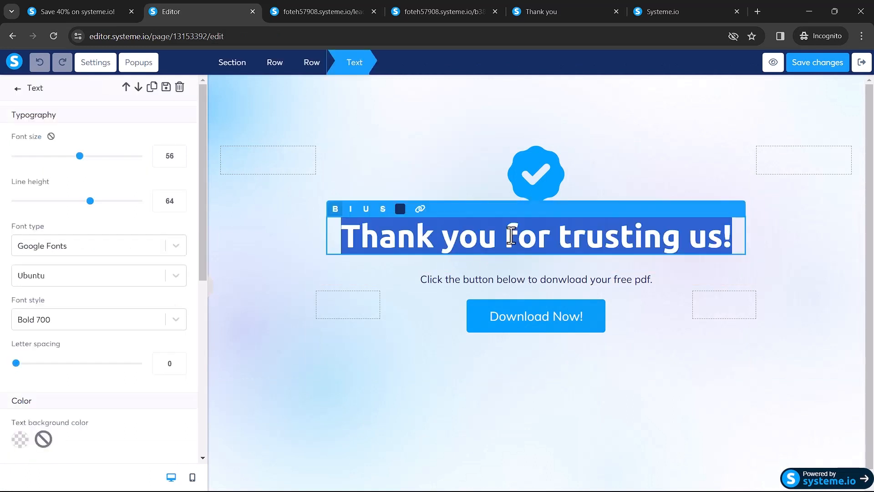
type("Thank you!")
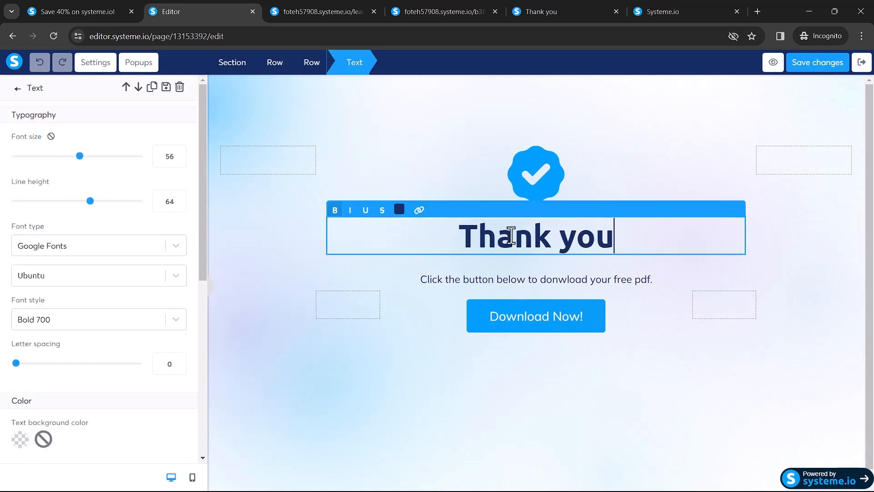
left_click(545, 319)
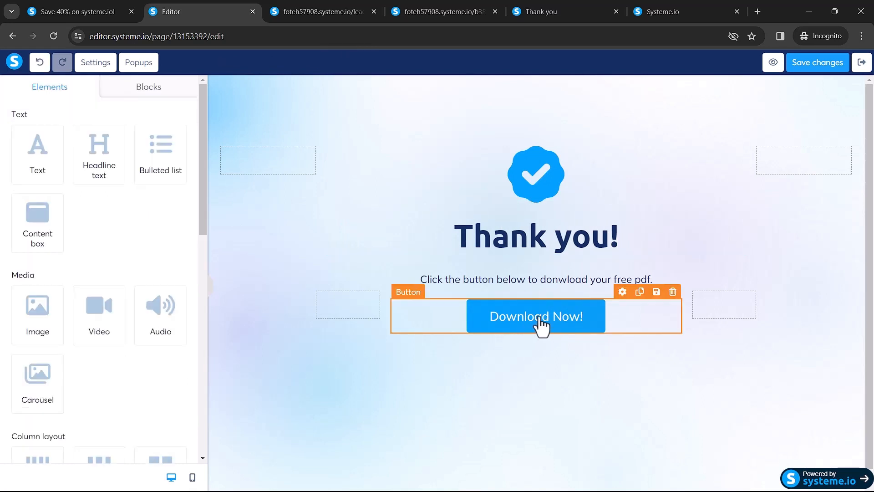
Step: Attach LaunchItBookPDF.pdf to the Download Now! button and save the page
left_click(540, 319)
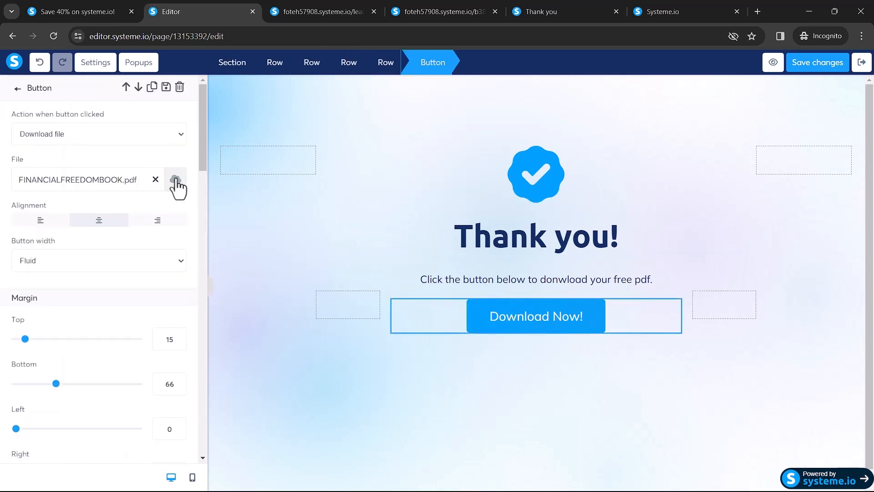
left_click(175, 180)
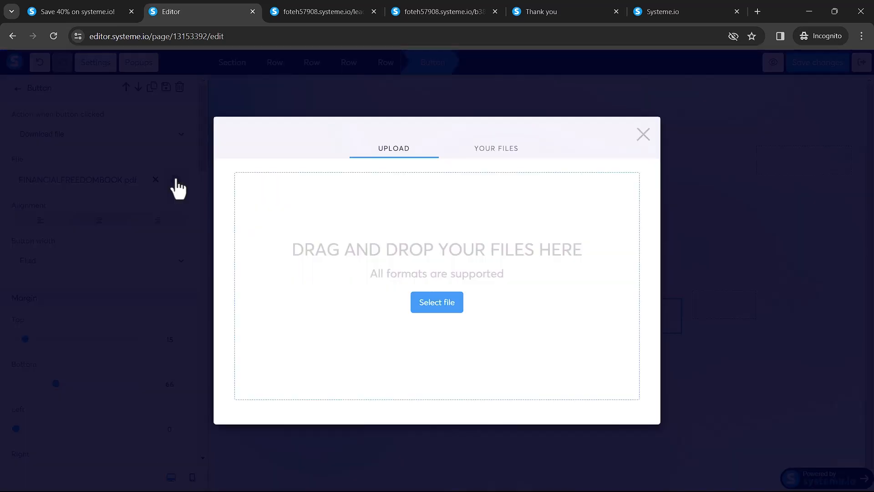
left_click(435, 308)
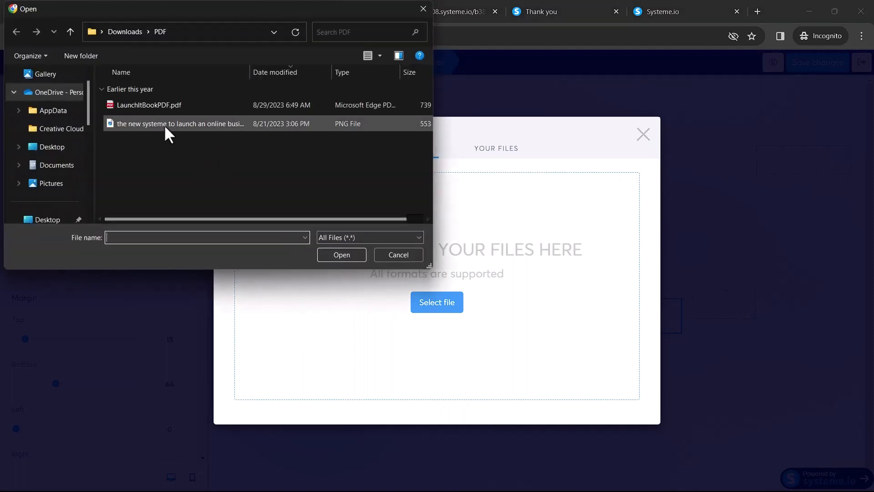
double_click(143, 104)
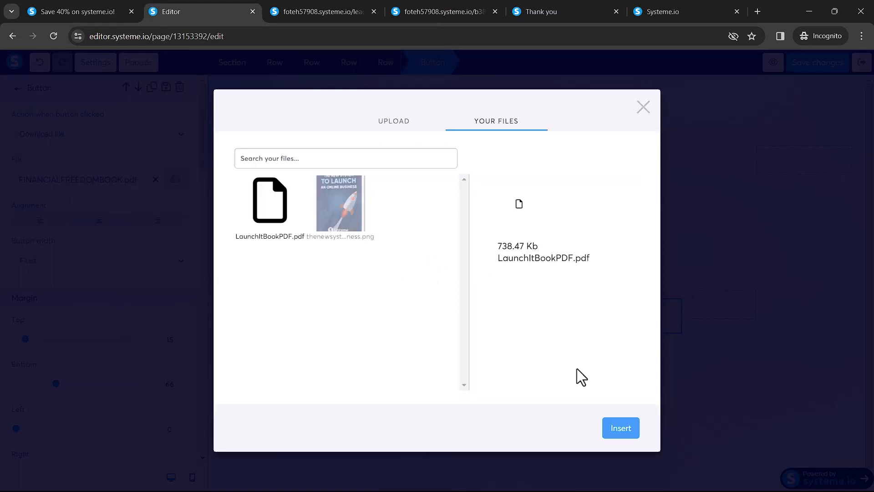
left_click(628, 436)
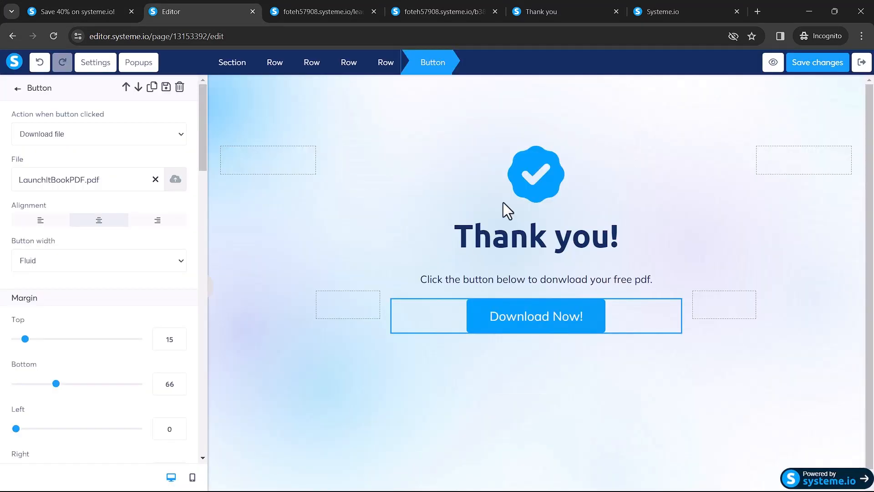
left_click(815, 69)
Step: Opt in on the live squeeze page with a test email and request the free PDF on the thank-you page
key("ctrl+Tab")
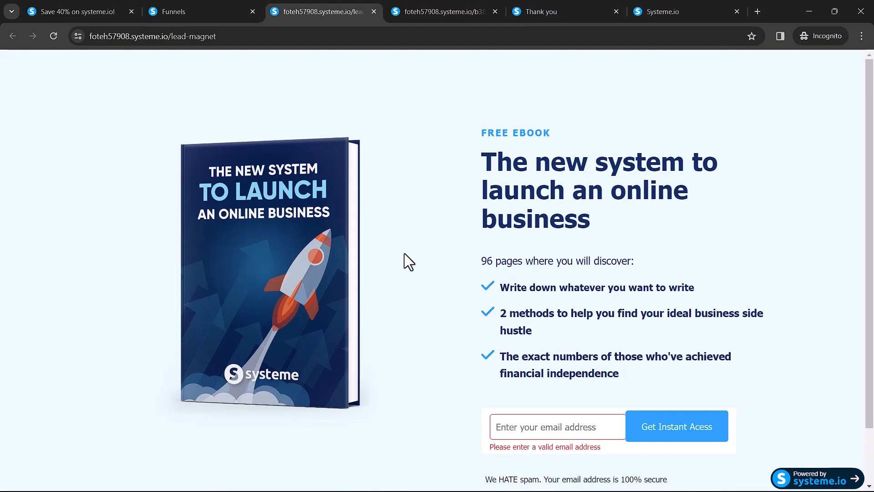
scroll(455, 355, "down", 2)
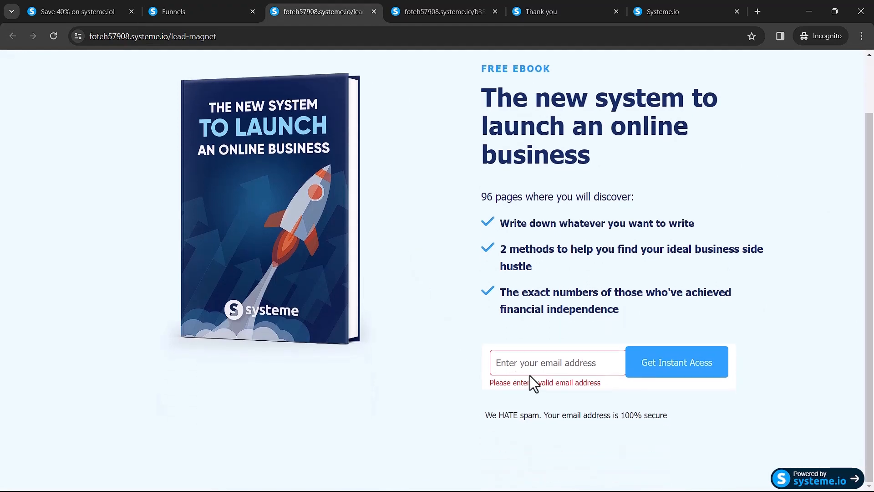
left_click(547, 363)
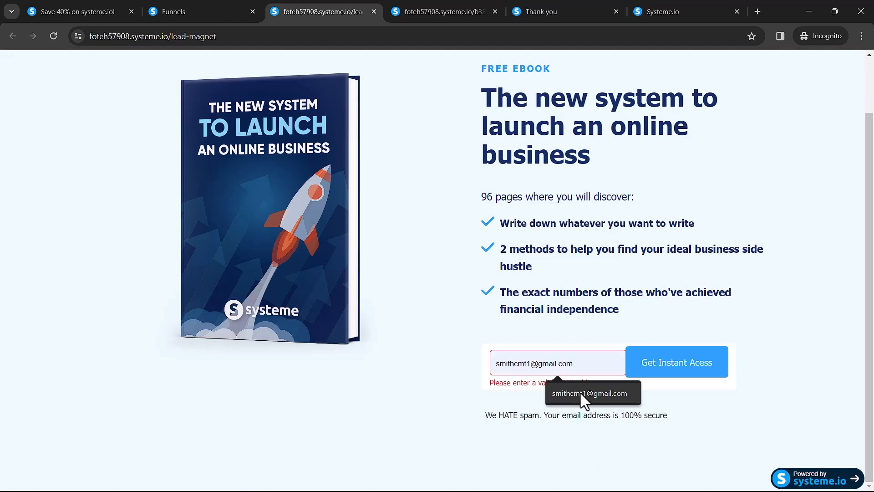
left_click(580, 392)
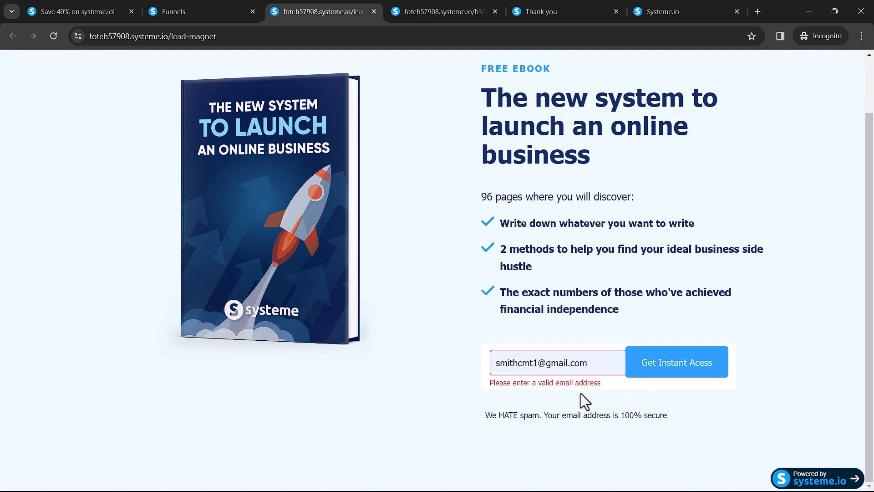
left_click(665, 369)
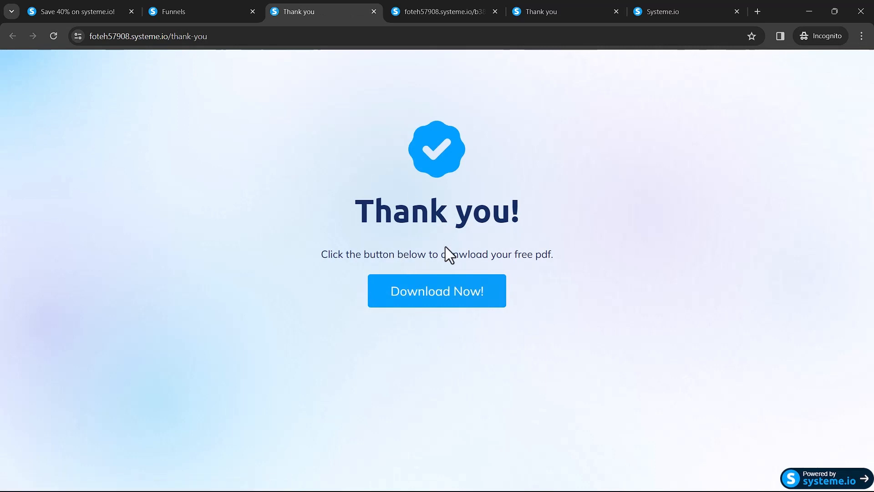
left_click(448, 301)
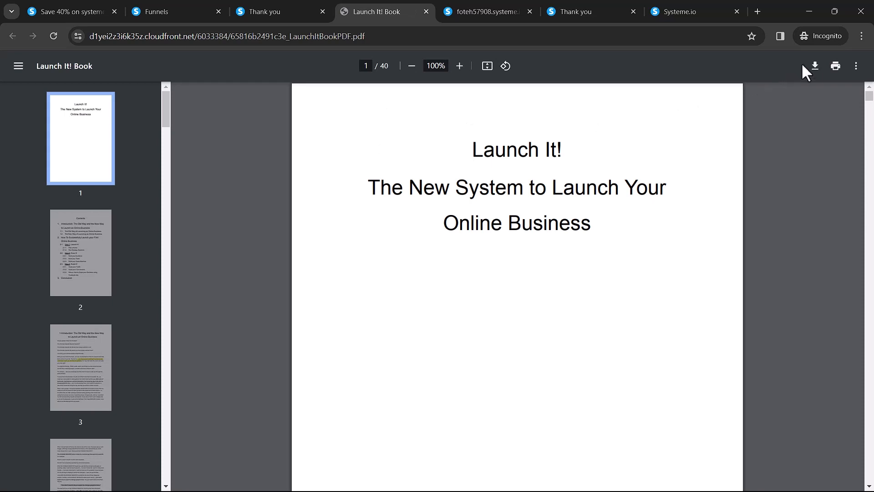
Step: Check the Launch It! Book PDF, cancel saving it, and return to the thank-you page
left_click(815, 66)
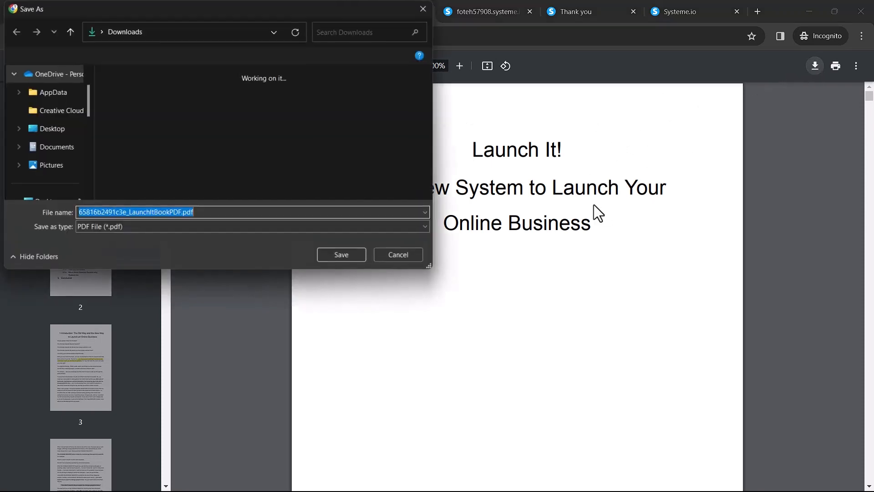
left_click(406, 253)
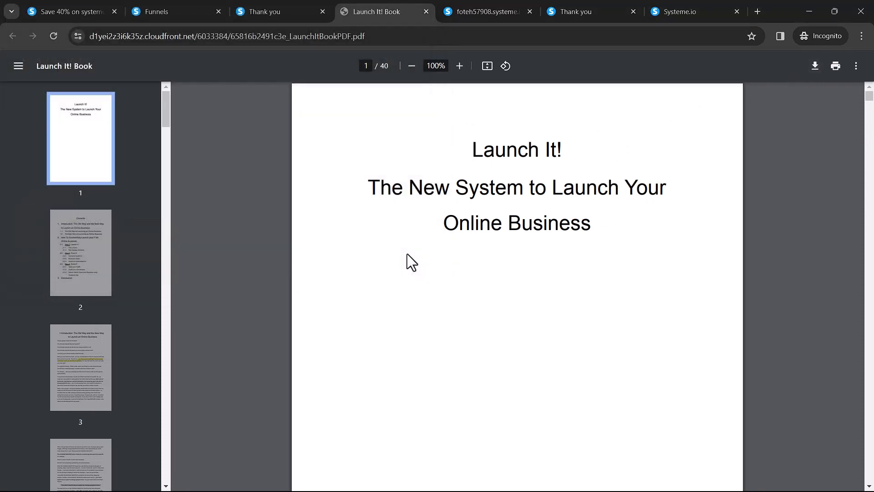
key("ctrl+shift+Tab")
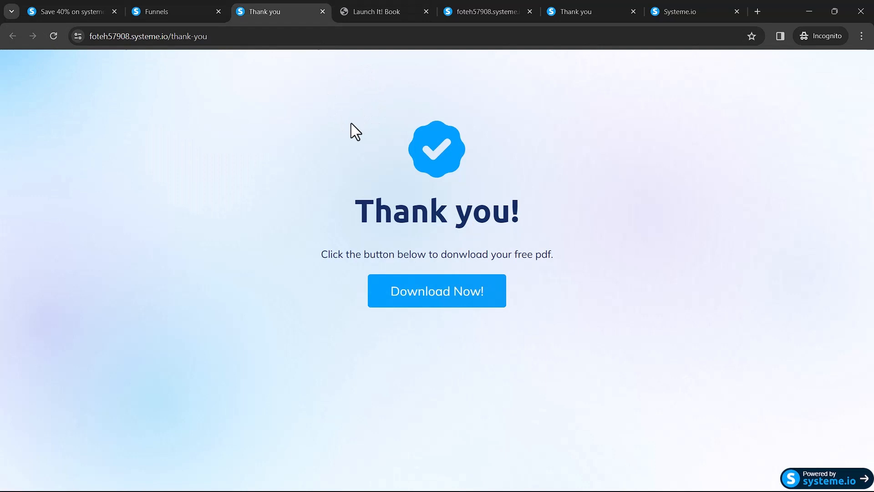
Step: Open the Squeeze page 1135 funnel from the funnels list and show its Leads tab
left_click(173, 15)
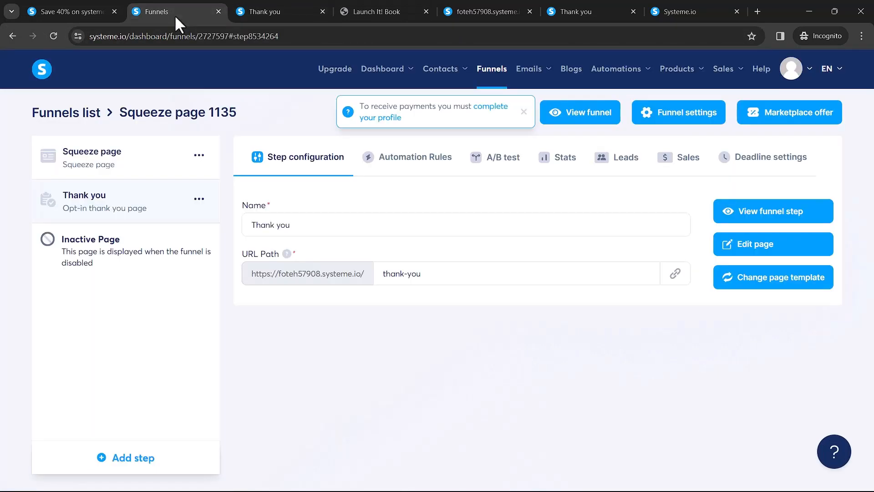
left_click(483, 73)
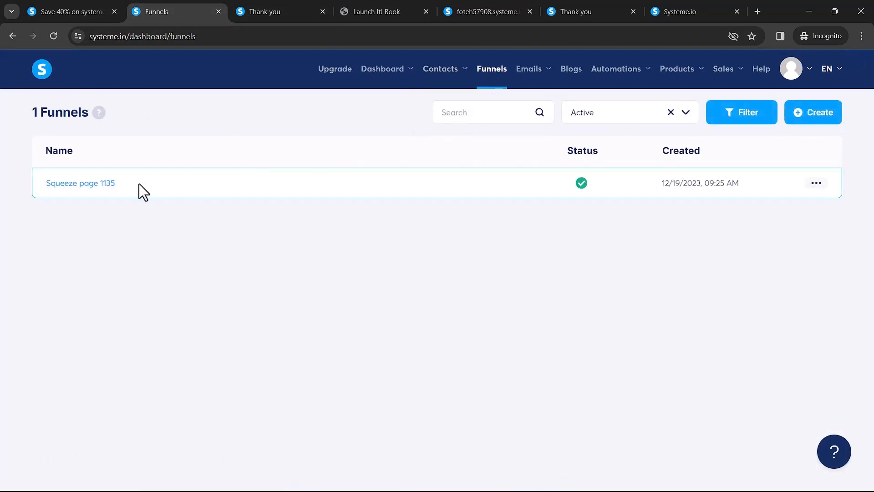
left_click(84, 185)
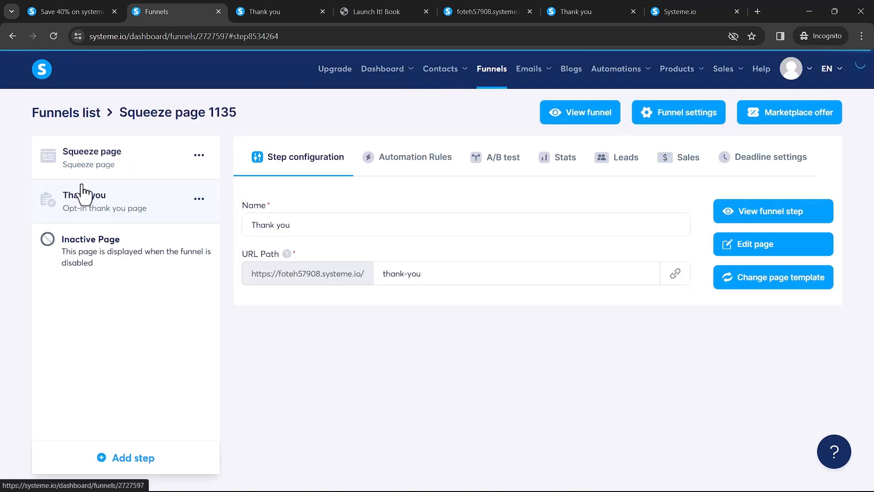
left_click(618, 170)
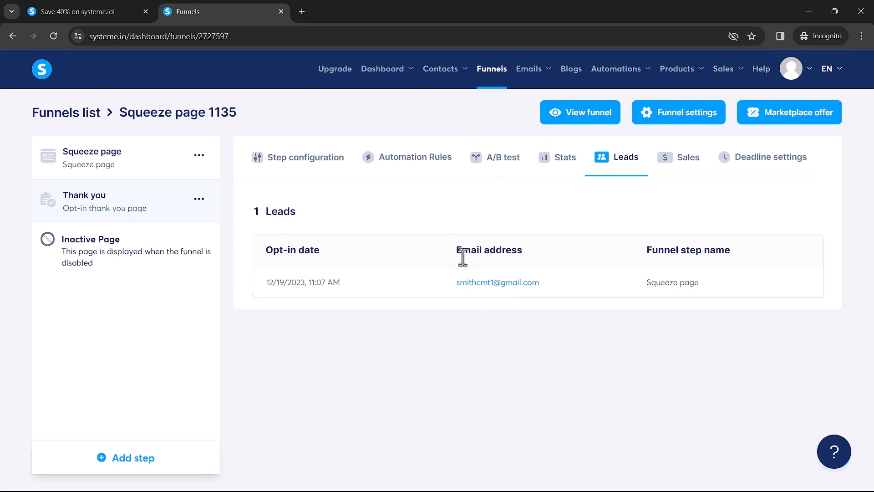
Step: Create and save an email campaign named 'Welcome Message' under Emails > Campaigns
mouse_move(536, 72)
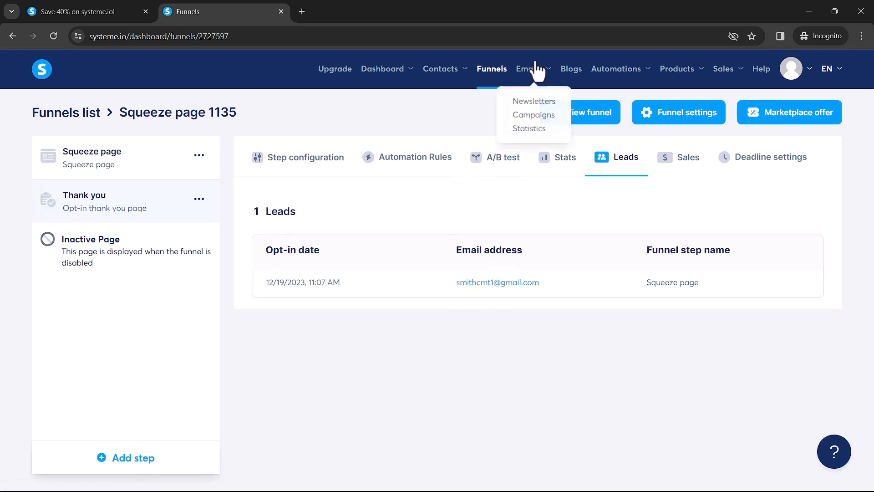
left_click(531, 113)
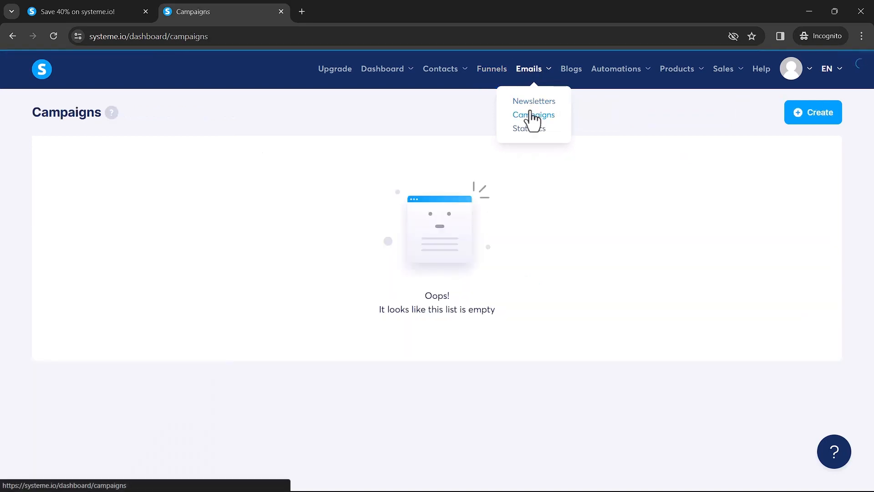
left_click(813, 116)
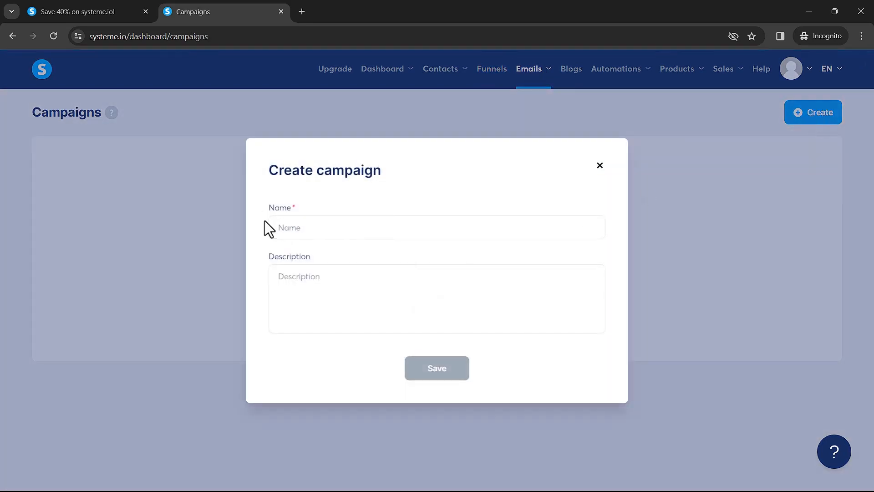
left_click_drag(270, 228, 317, 228)
left_click(317, 228)
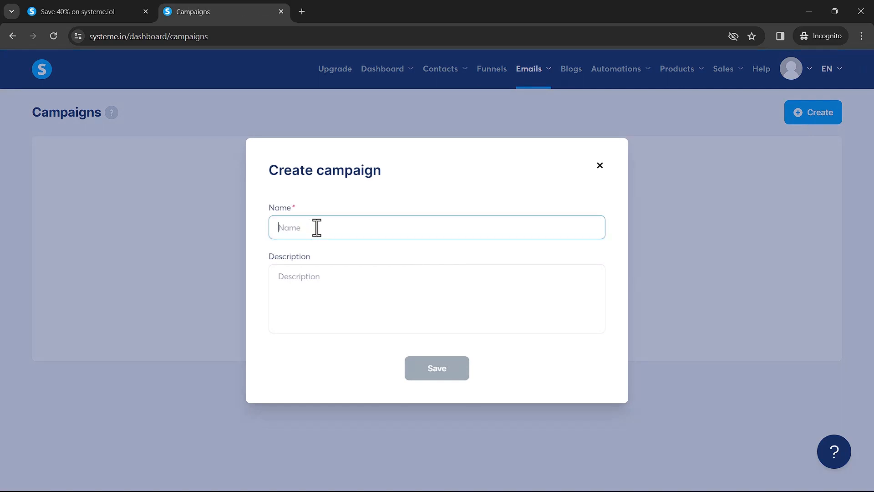
type("Welcome Message")
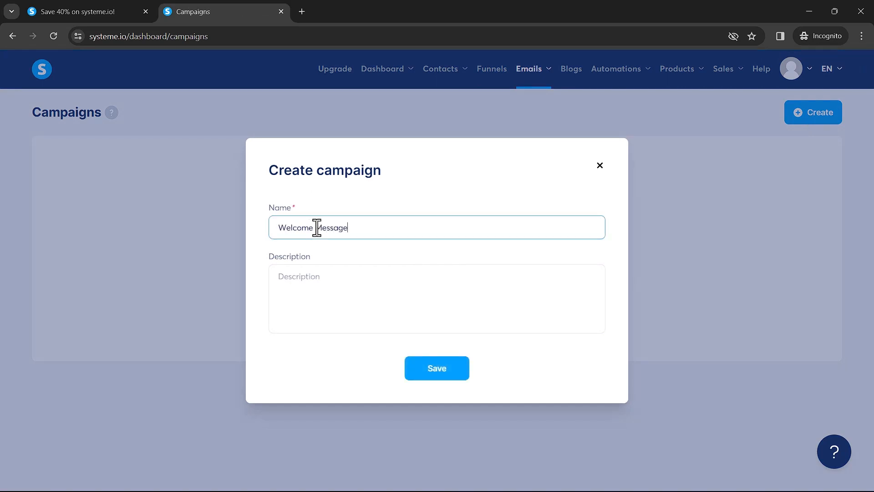
left_click(324, 279)
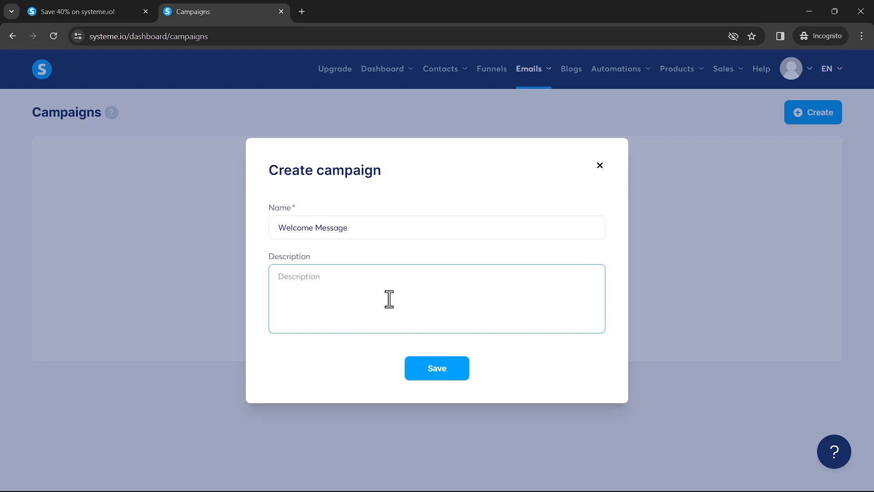
left_click(431, 370)
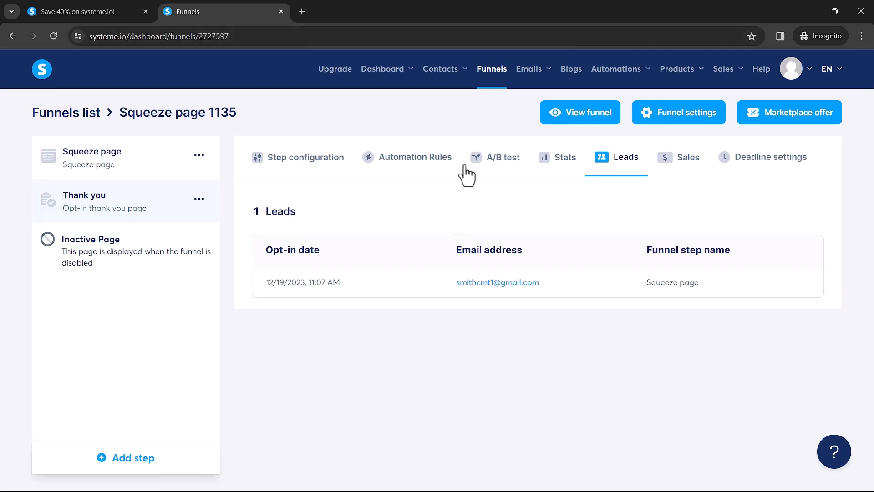
Step: Save a rule: on 'Funnel step form subscribed', subscribe the contact to the Welcome Message campaign
left_click(415, 169)
scroll(510, 361, "down", 1)
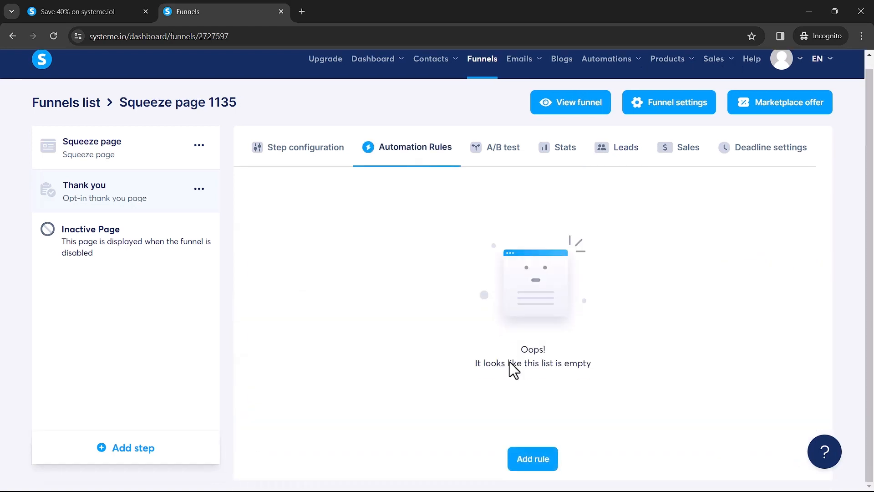
left_click(534, 460)
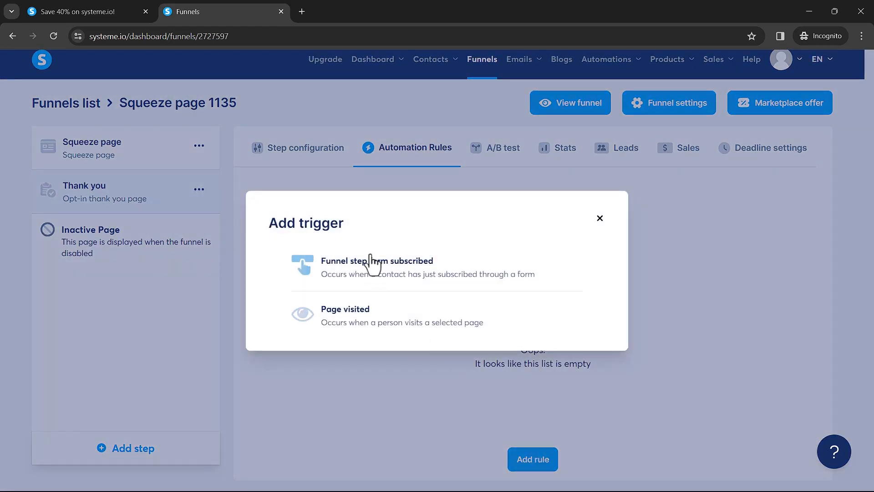
left_click(372, 279)
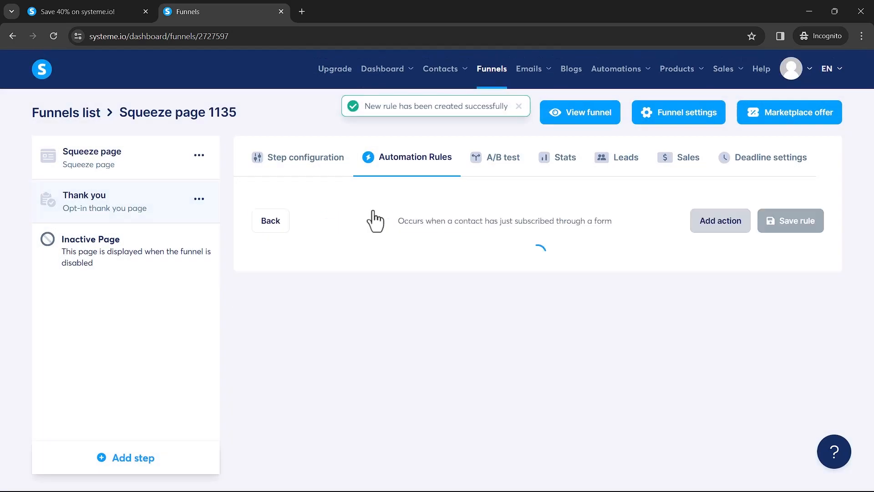
left_click(716, 222)
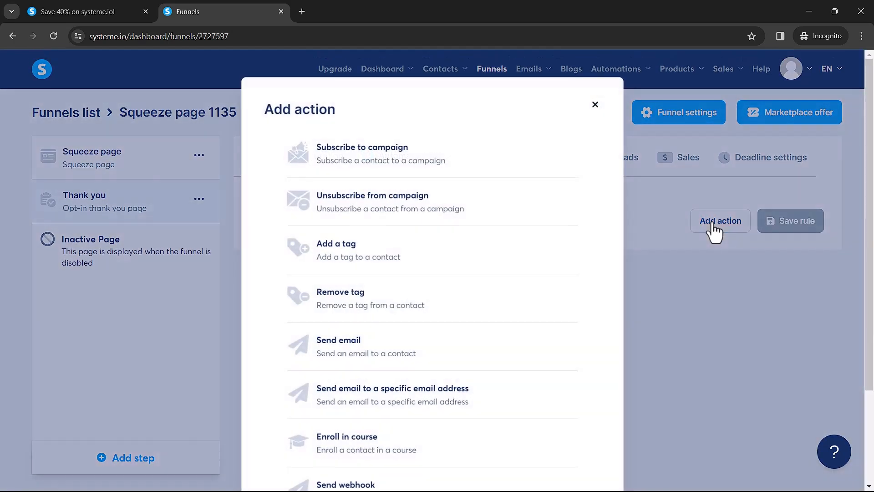
left_click(372, 161)
left_click(614, 272)
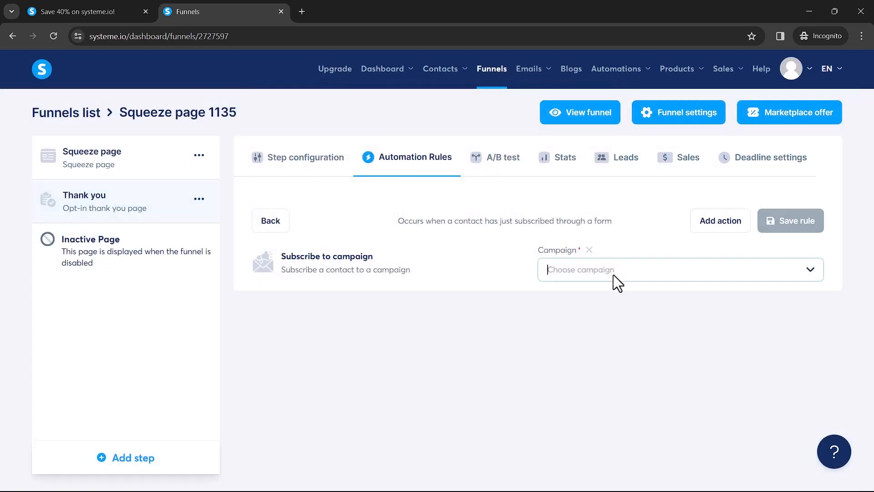
left_click(595, 295)
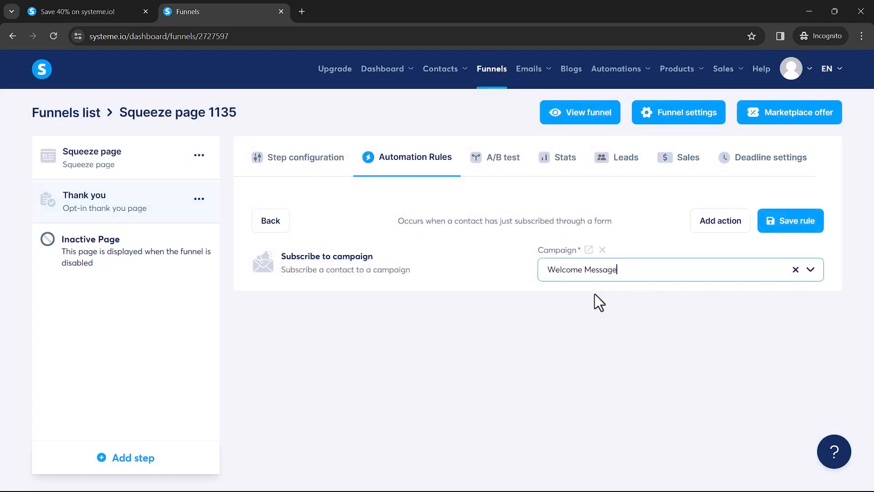
left_click(797, 227)
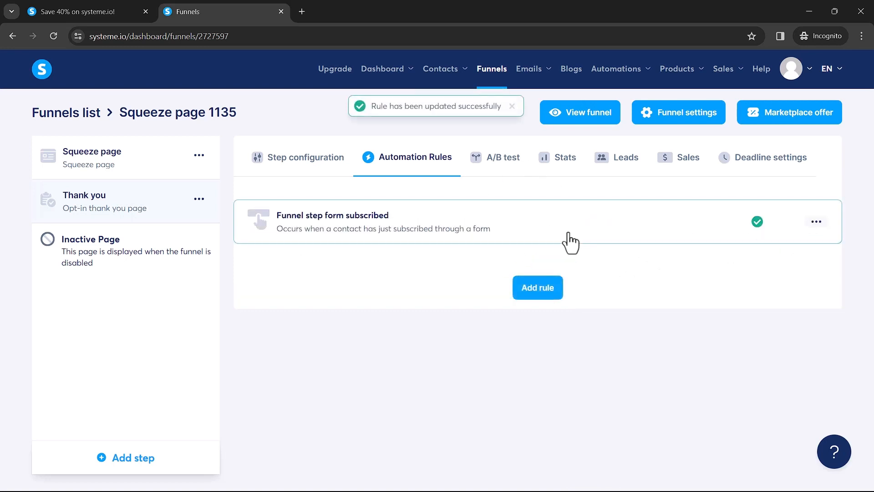
left_click(626, 166)
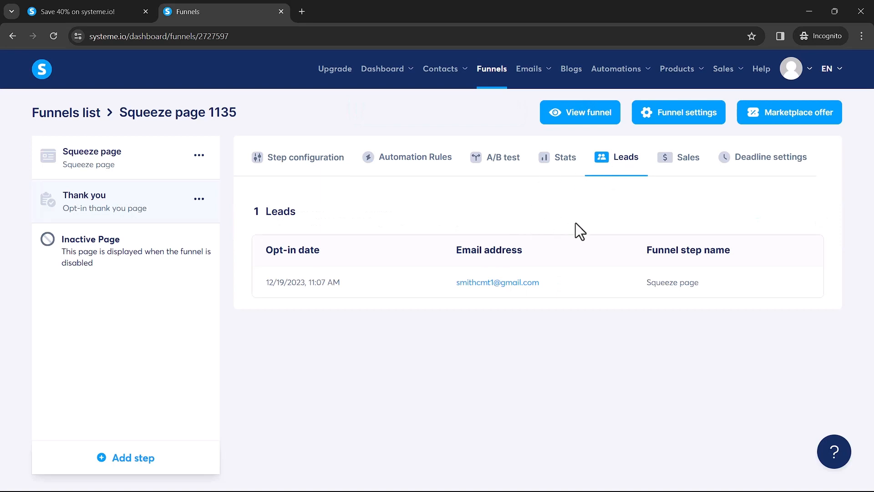
Step: Open the Welcome Message campaign and start a new email in it
mouse_move(529, 68)
left_click(533, 118)
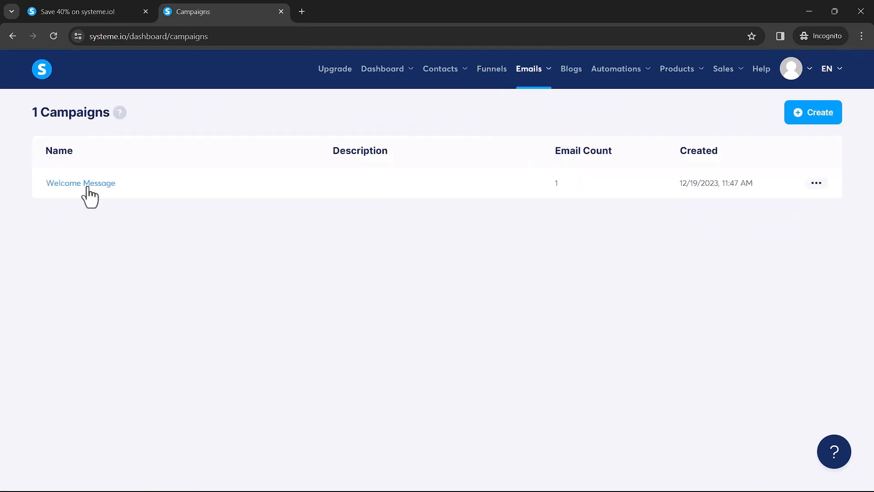
left_click(85, 185)
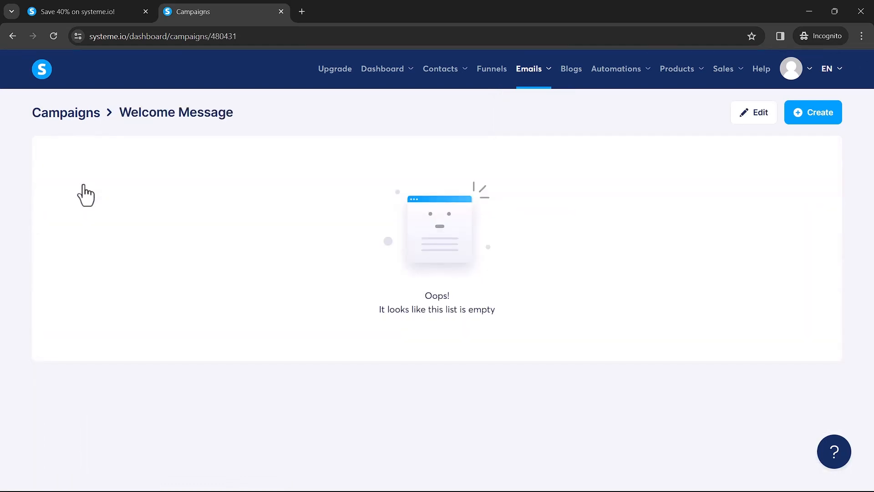
left_click(802, 117)
Step: Set subject 'Welcome message from FunnelAnalysts' and sender name 'FunnelAnalysts', then save the email
left_click(350, 209)
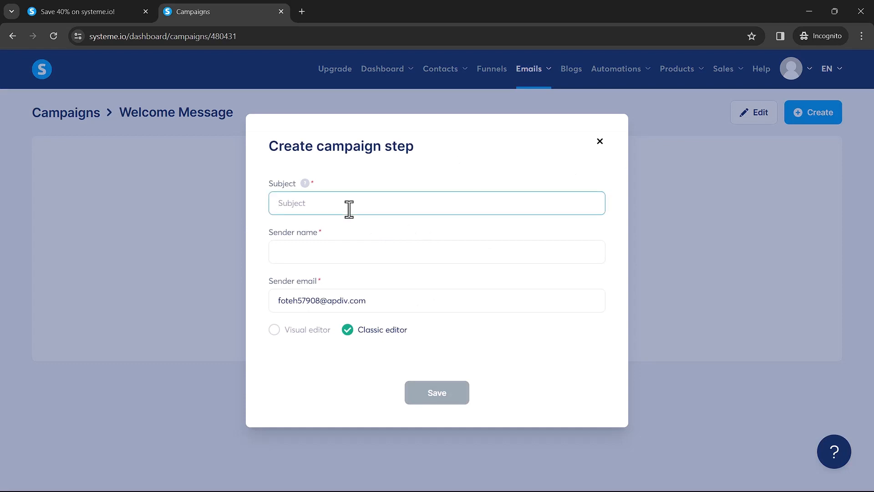
type("Welcome message from FunnelAnalysts")
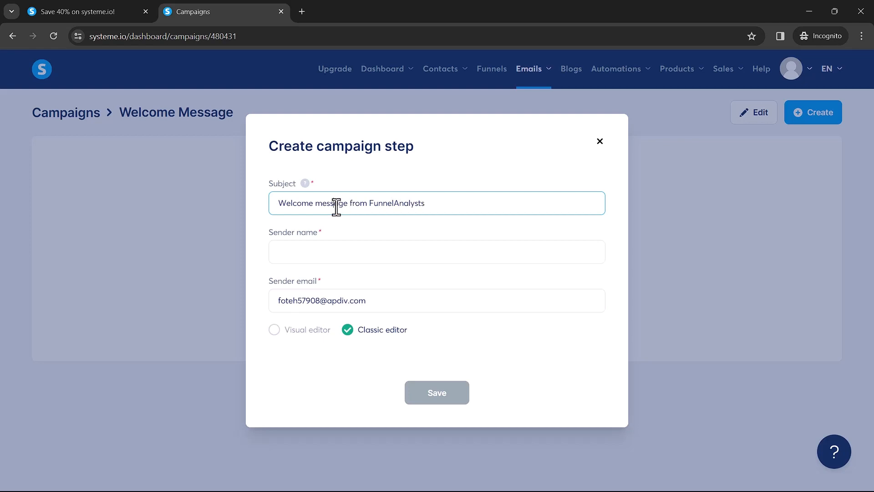
double_click(336, 203)
left_click(315, 255)
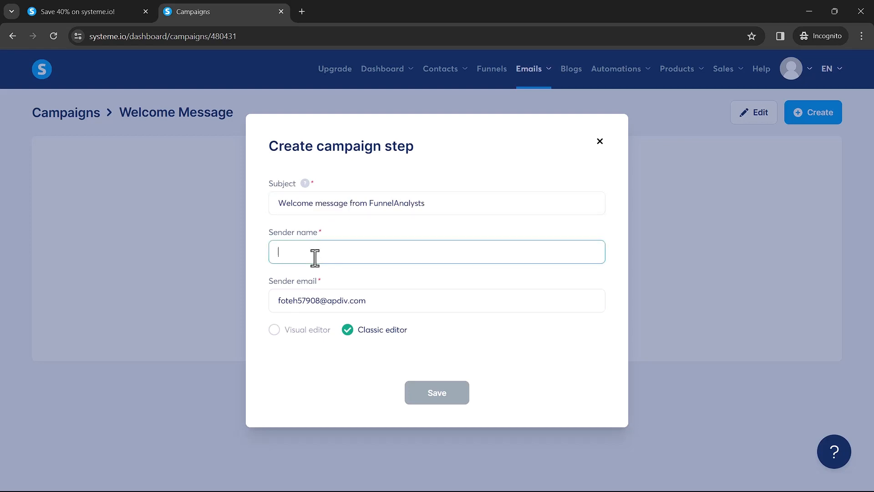
type("FunnelAnalysts")
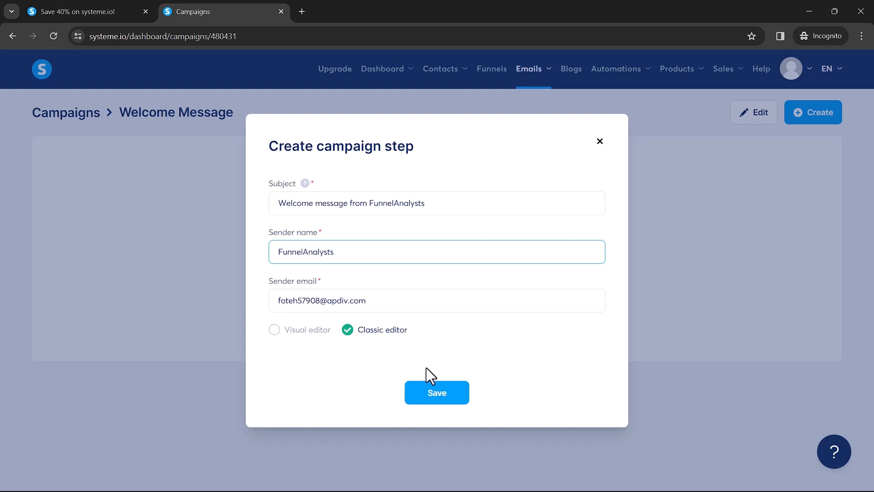
left_click(438, 393)
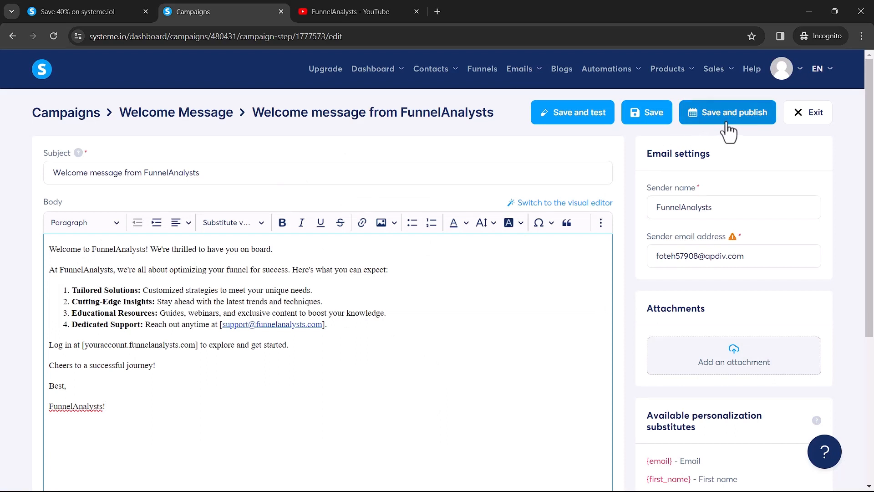
Step: Scroll through the welcome email's drafted body text in the classic editor
scroll(627, 300, "down", 1)
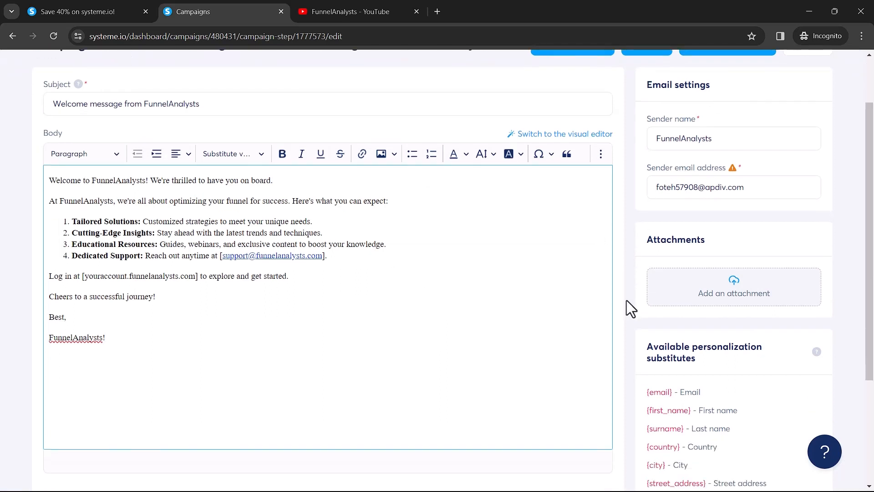
scroll(626, 300, "up", 1)
scroll(716, 220, "up", 1)
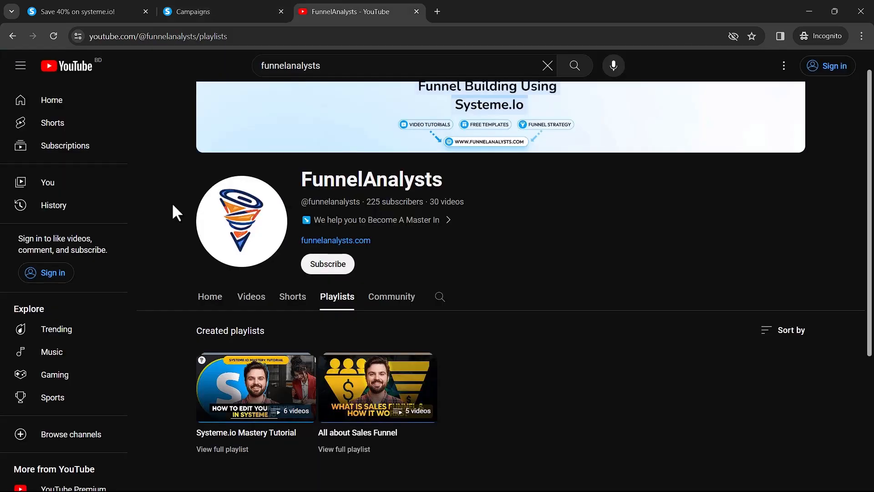
scroll(172, 255, "down", 2)
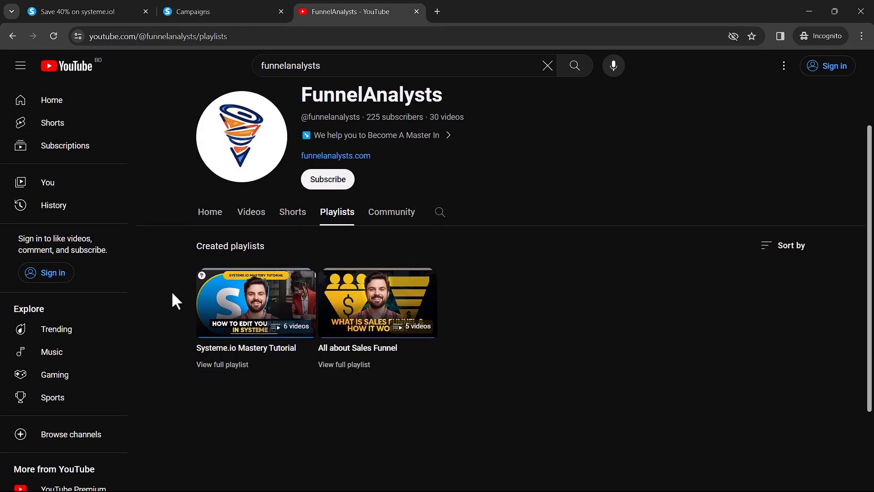